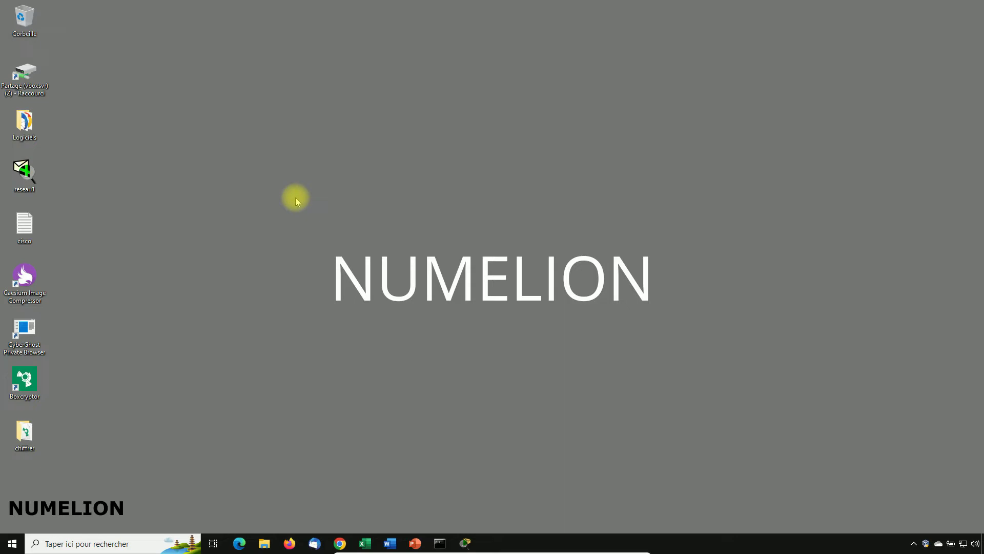
# Step: Create a new text document on the desktop and name it fichierSecret
pyautogui.rightClick(230, 163)
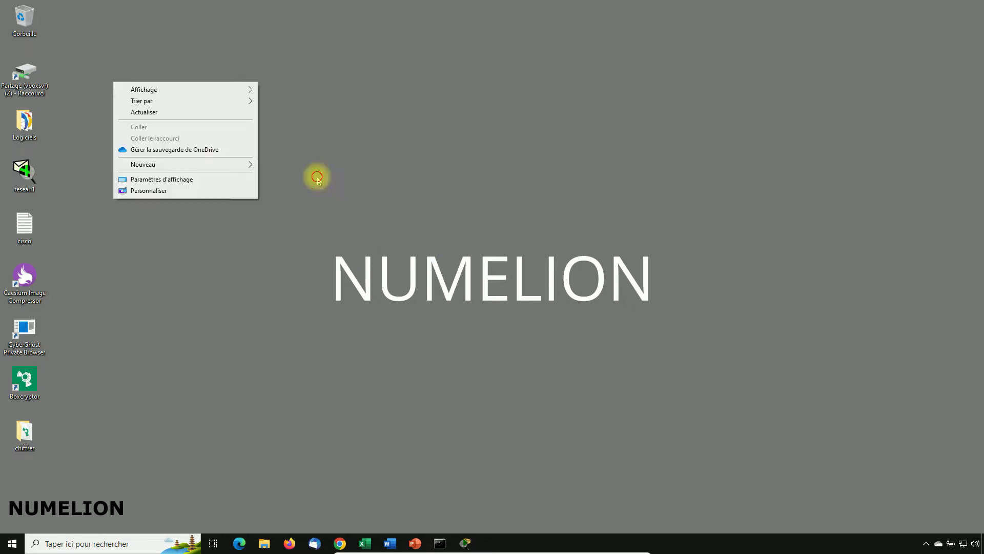
pyautogui.rightClick(317, 177)
pyautogui.moveTo(405, 260)
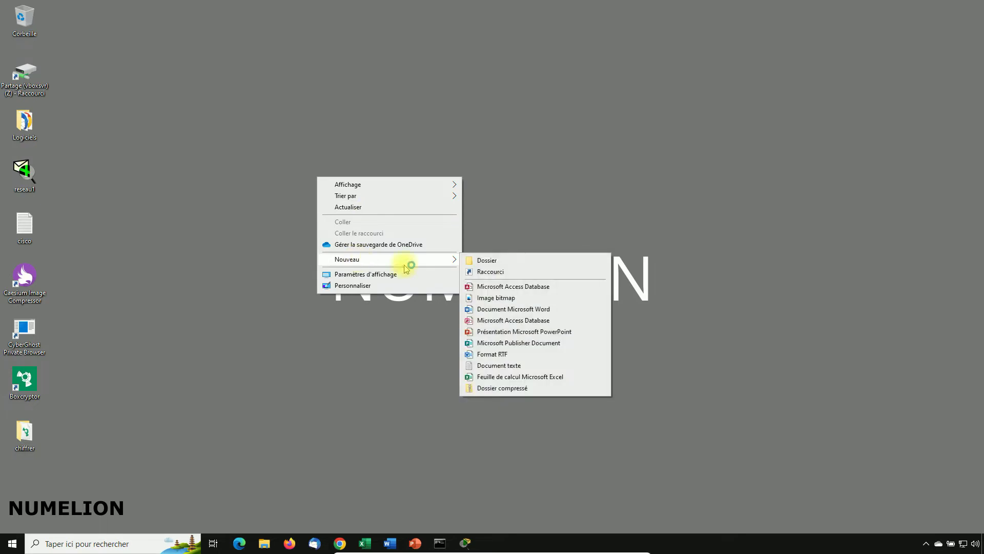
pyautogui.click(491, 365)
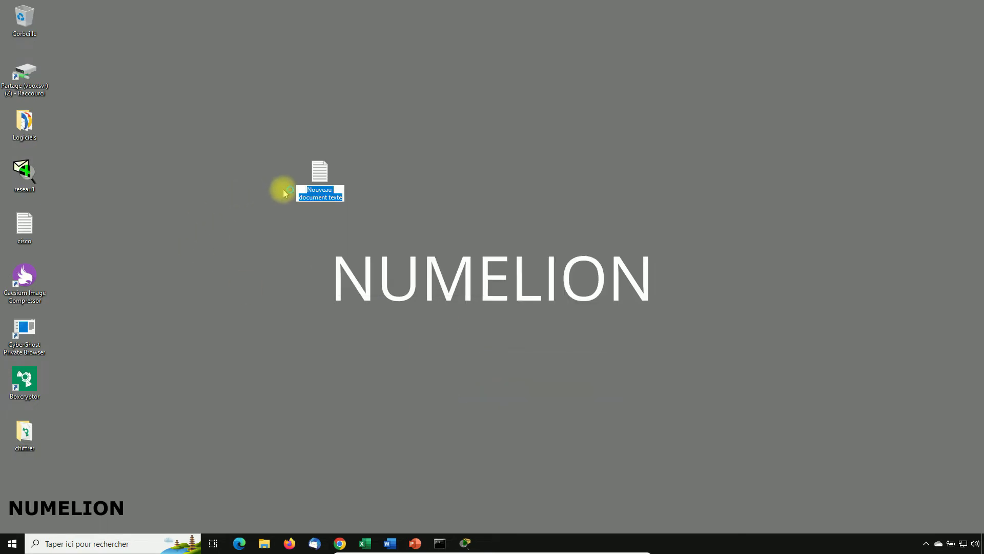
pyautogui.write('fichier')
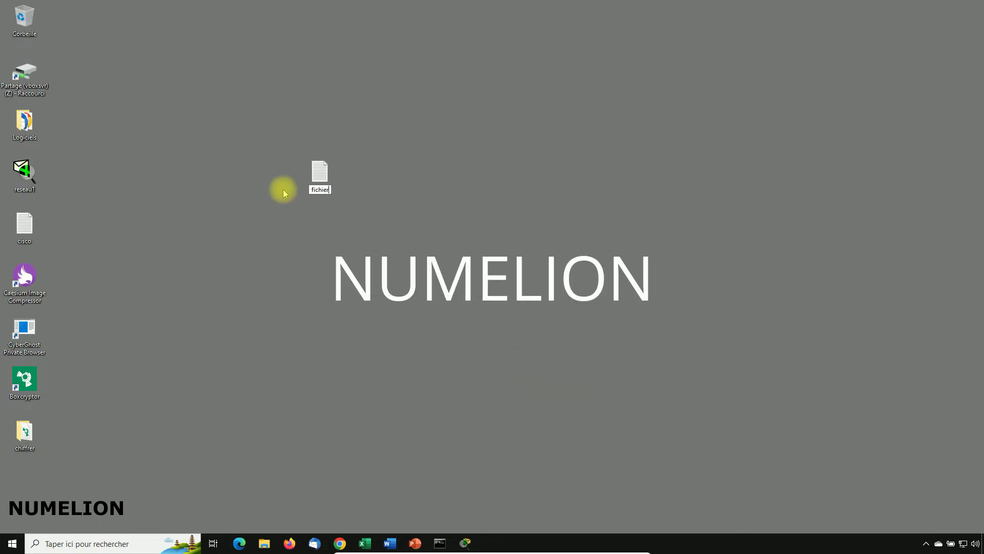
pyautogui.write('Secret')
pyautogui.press('Return')
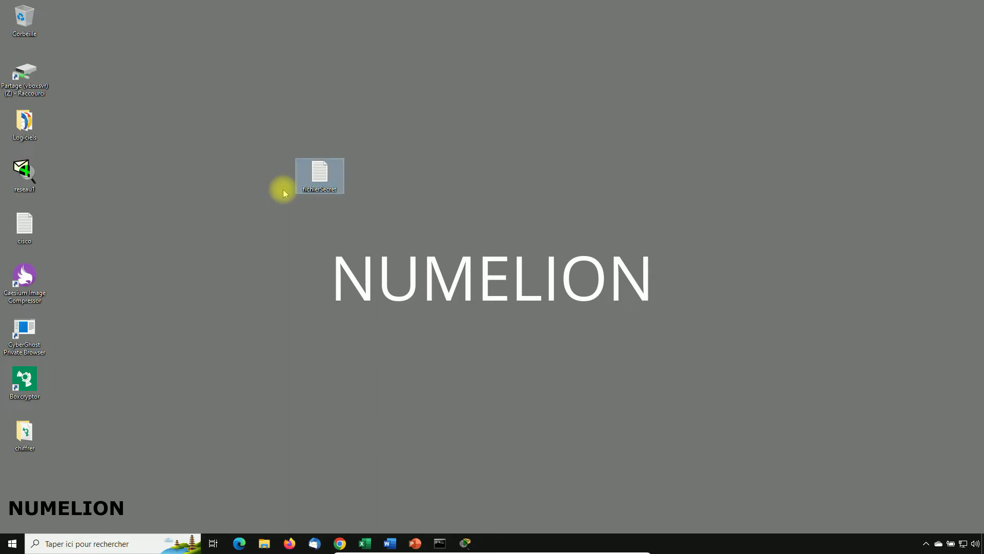
# Step: Write "Secret" in the fichierSecret document, save it and close it
pyautogui.press('Return')
pyautogui.click(323, 248)
pyautogui.write('Secret')
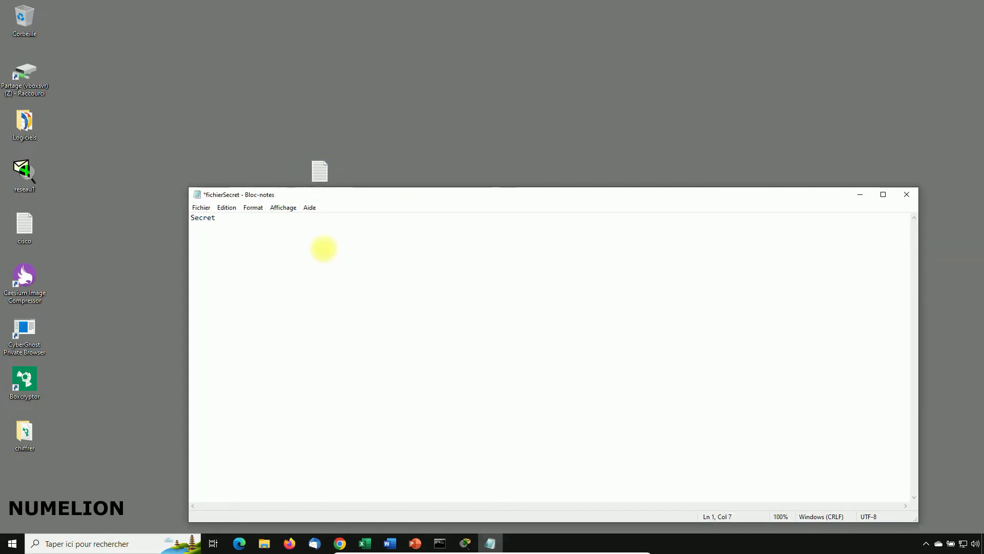
pyautogui.click(200, 208)
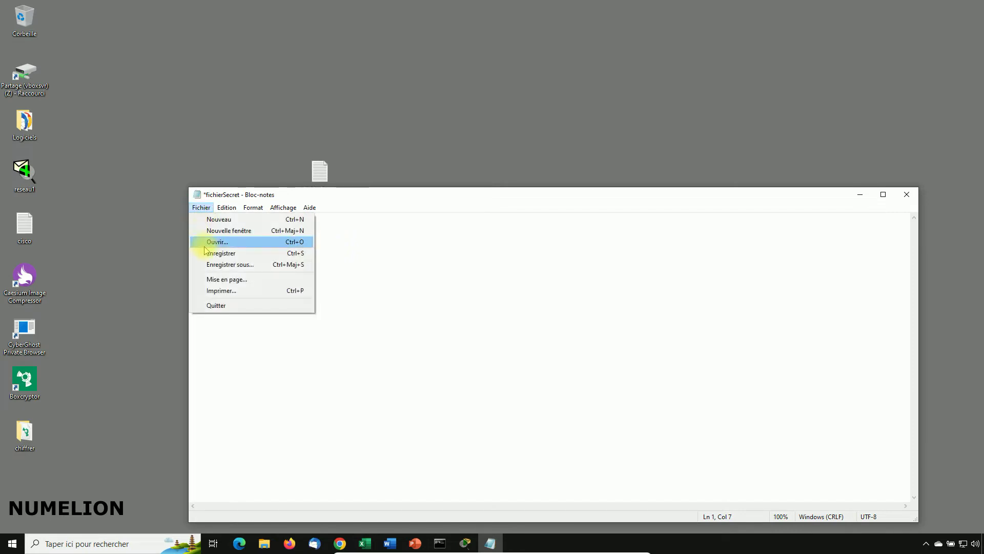
pyautogui.click(213, 252)
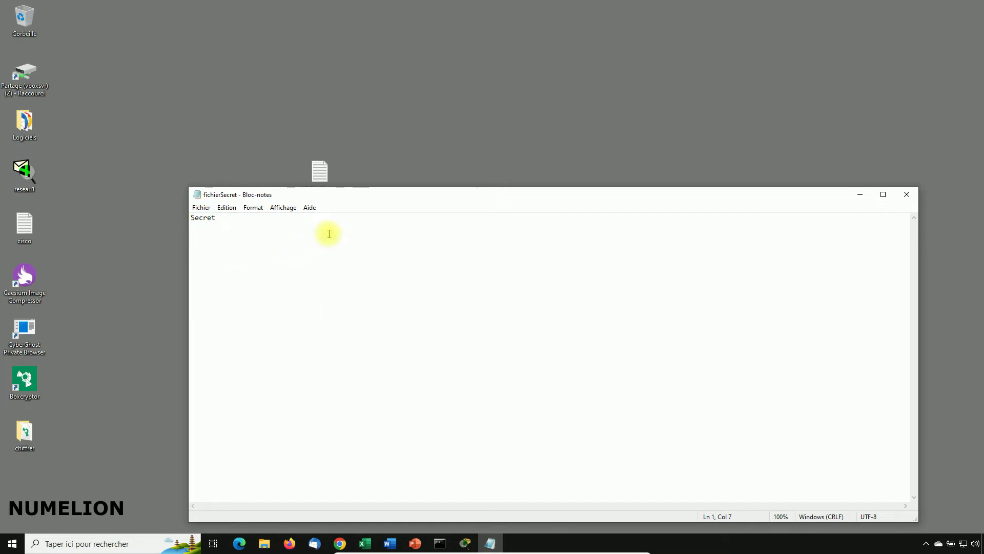
pyautogui.click(908, 197)
# Step: Create a second text document on the desktop named fichierPasSecret
pyautogui.rightClick(248, 257)
pyautogui.moveTo(305, 355)
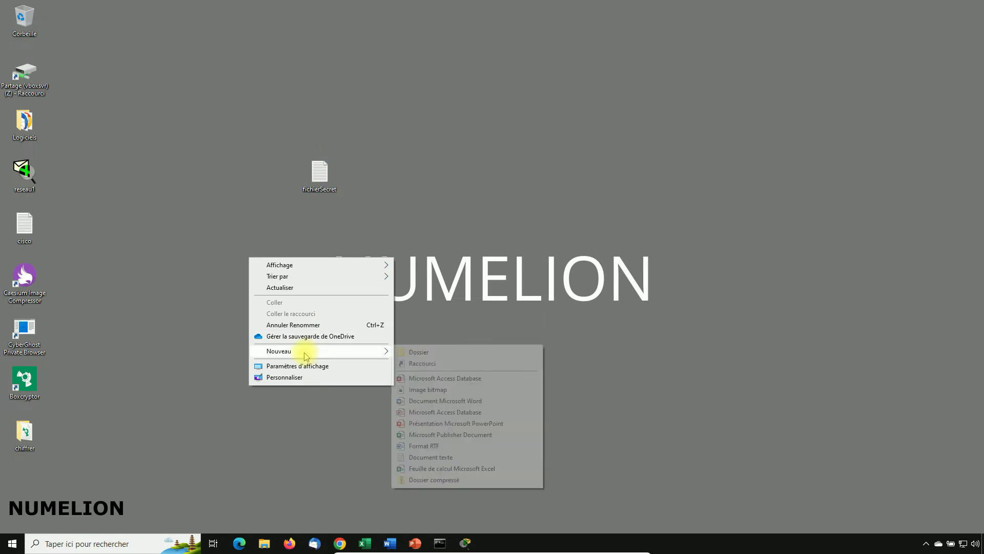
pyautogui.click(435, 457)
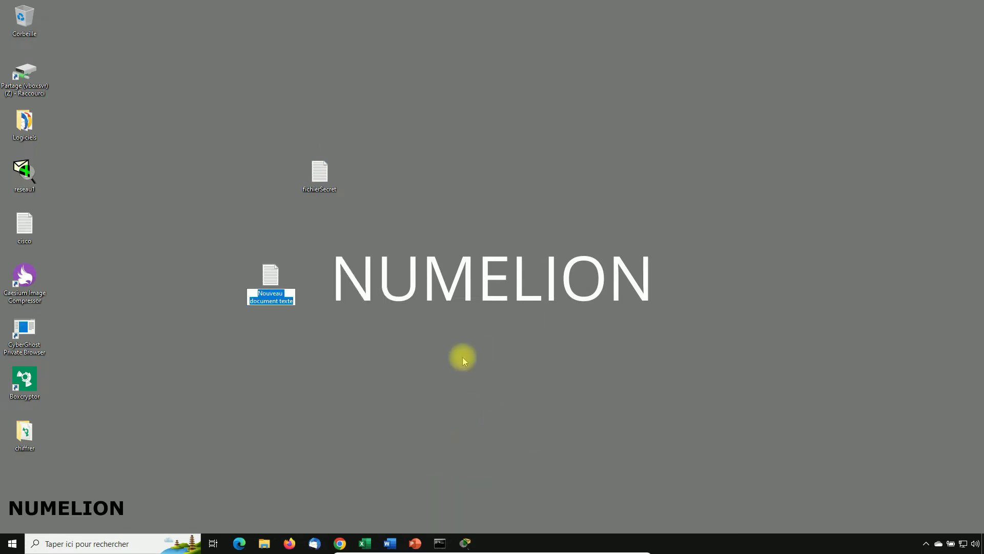
pyautogui.write('fi')
pyautogui.write('schierPasSecret')
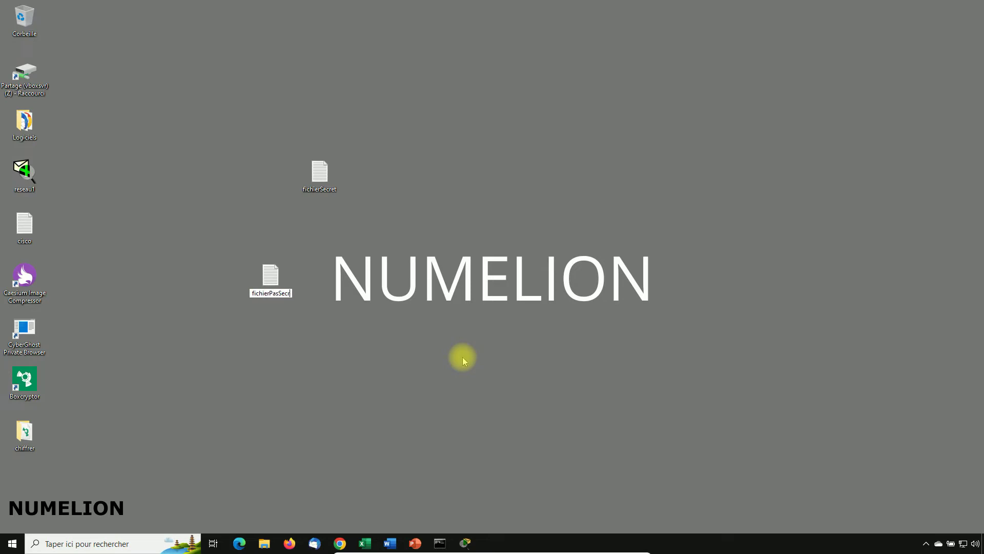
pyautogui.press('Return')
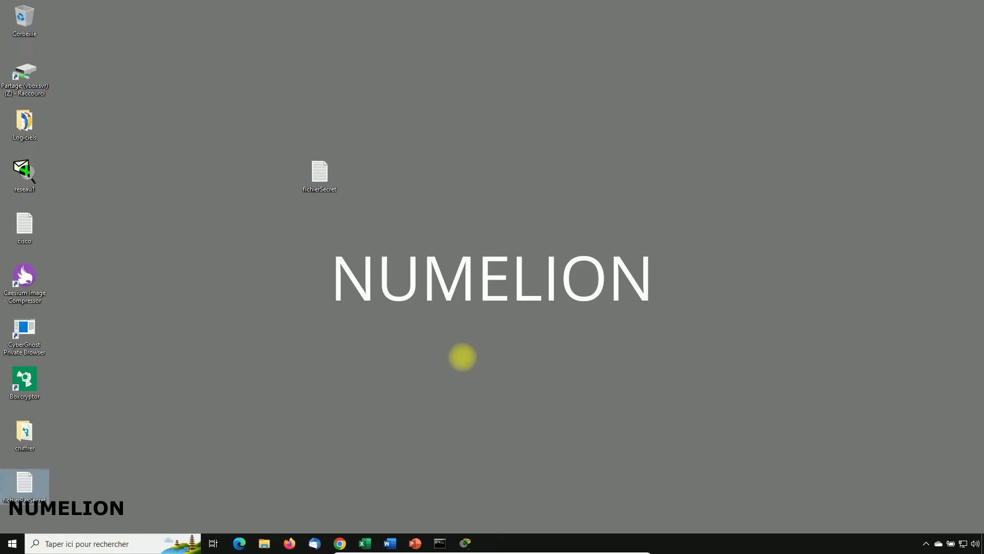
# Step: Write "Pas secret" in the fichierPasSecret document, save it and close it
pyautogui.press('Return')
pyautogui.write('Pas secre')
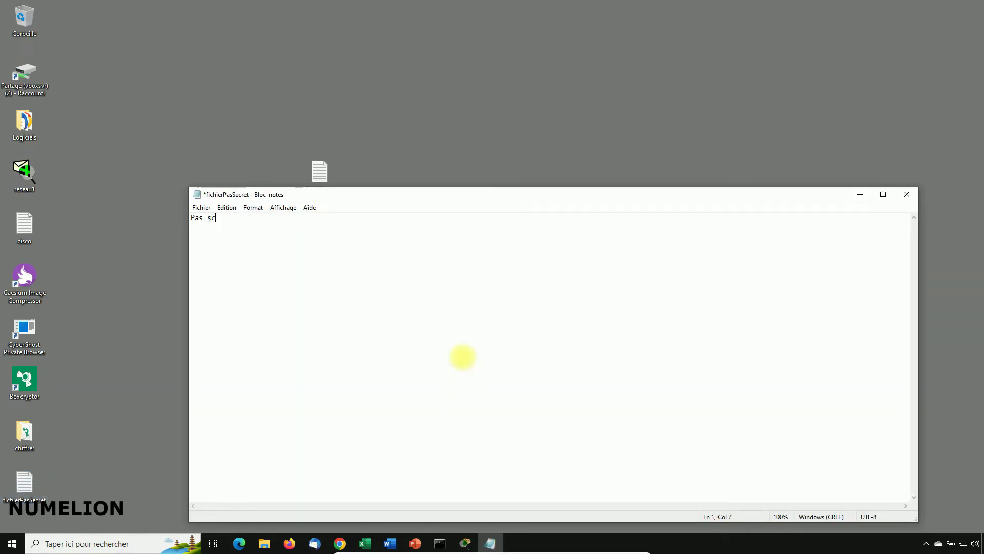
pyautogui.write('t')
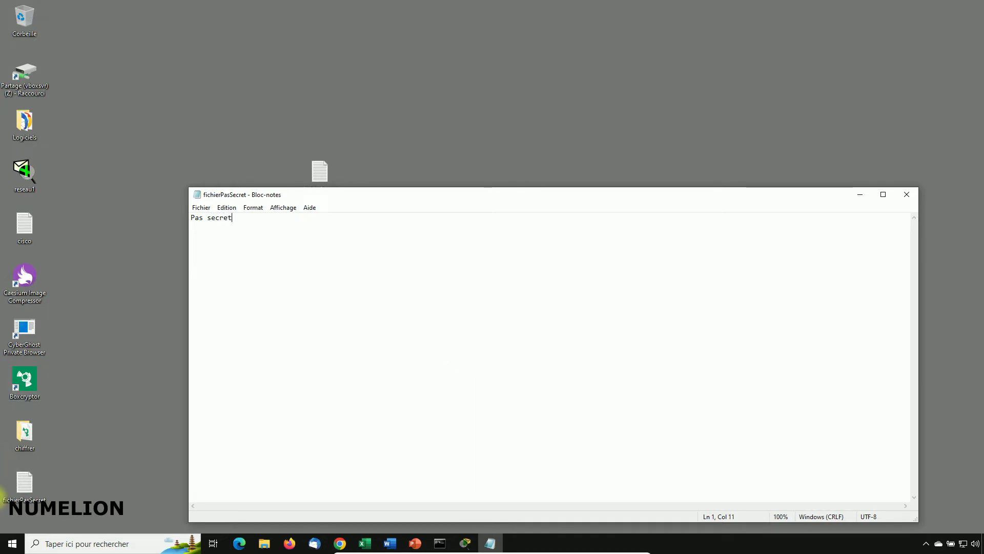
pyautogui.hotkey('ctrl', 's')
pyautogui.click(907, 194)
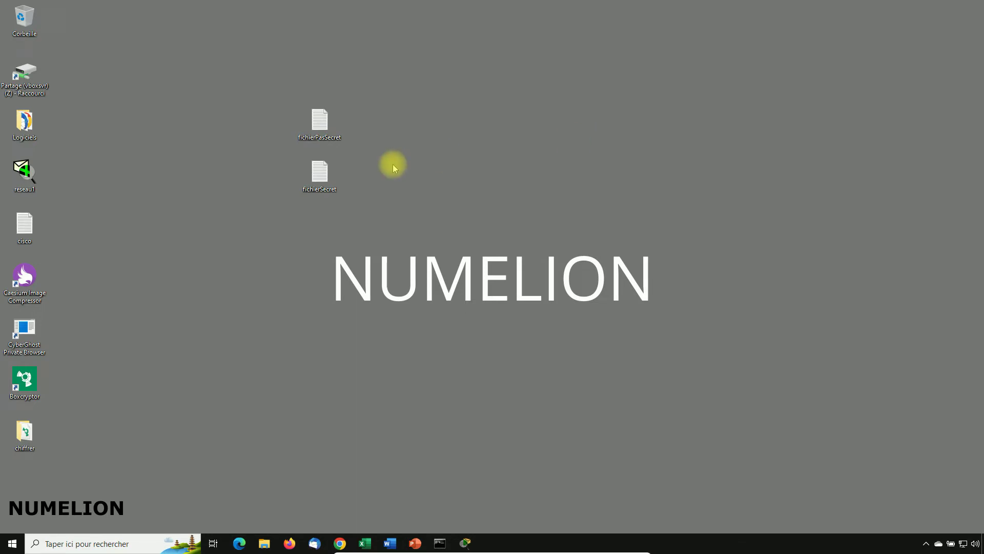
# Step: Enable "Chiffrer le contenu pour sécuriser les données" in the advanced attributes of the fichierSecret file
pyautogui.click(314, 175)
pyautogui.doubleClick(319, 176)
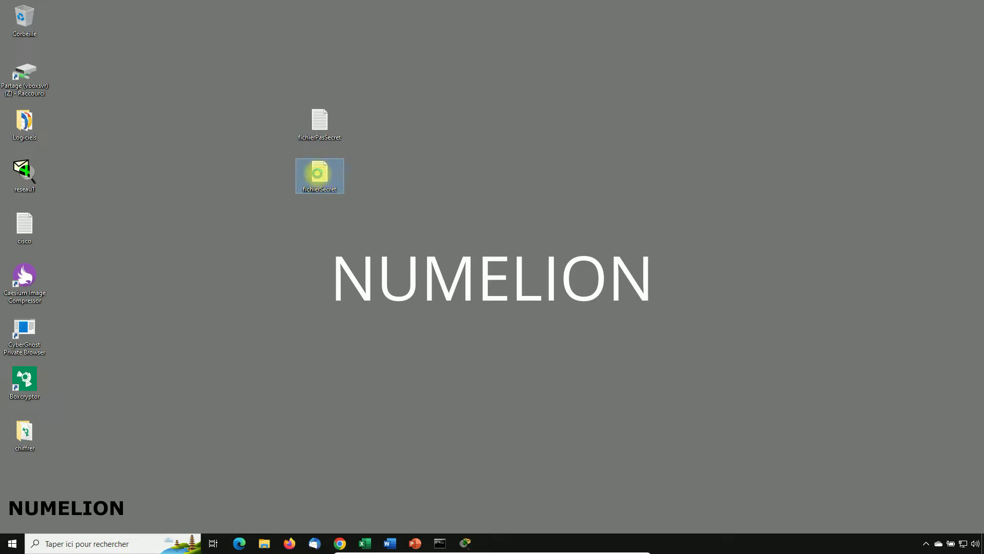
pyautogui.rightClick(320, 179)
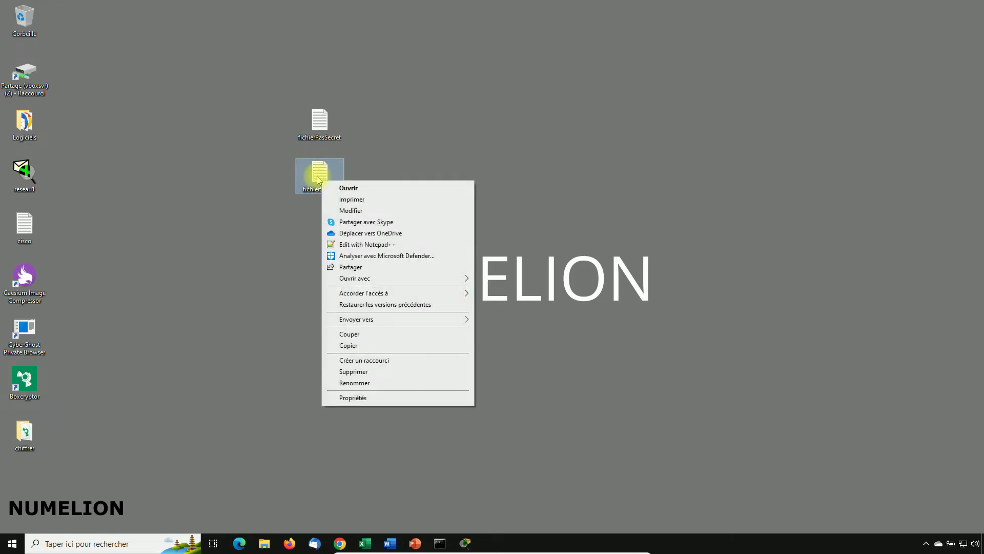
pyautogui.click(352, 397)
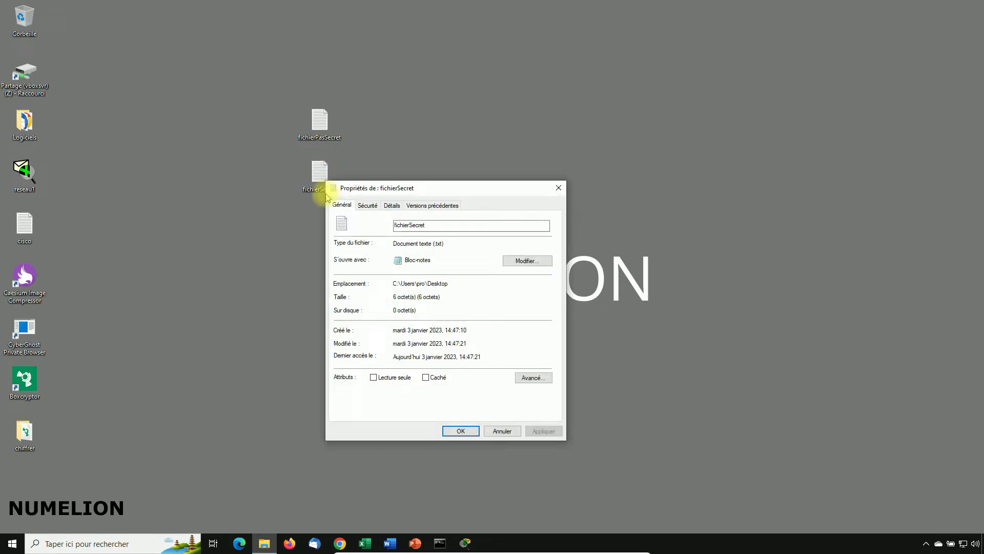
pyautogui.click(532, 377)
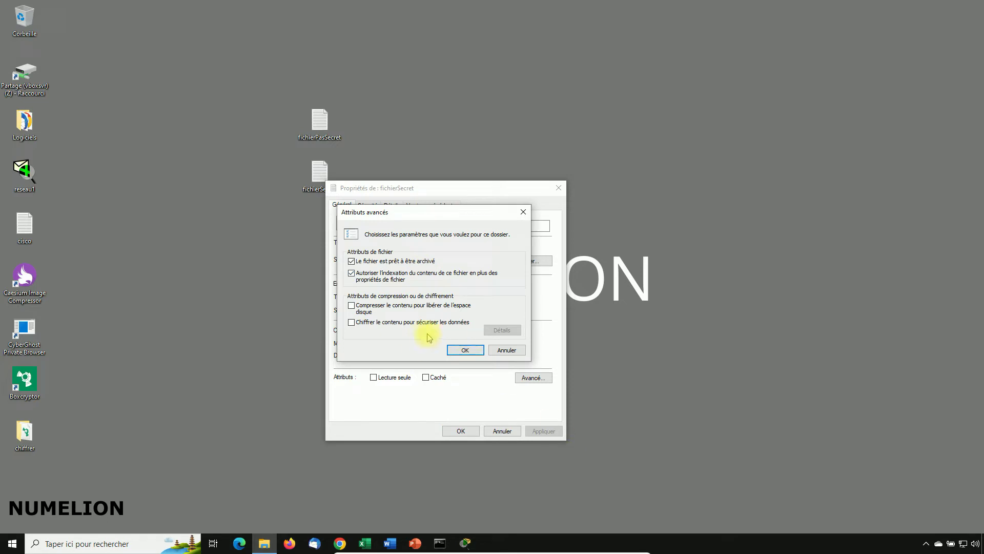
pyautogui.click(361, 324)
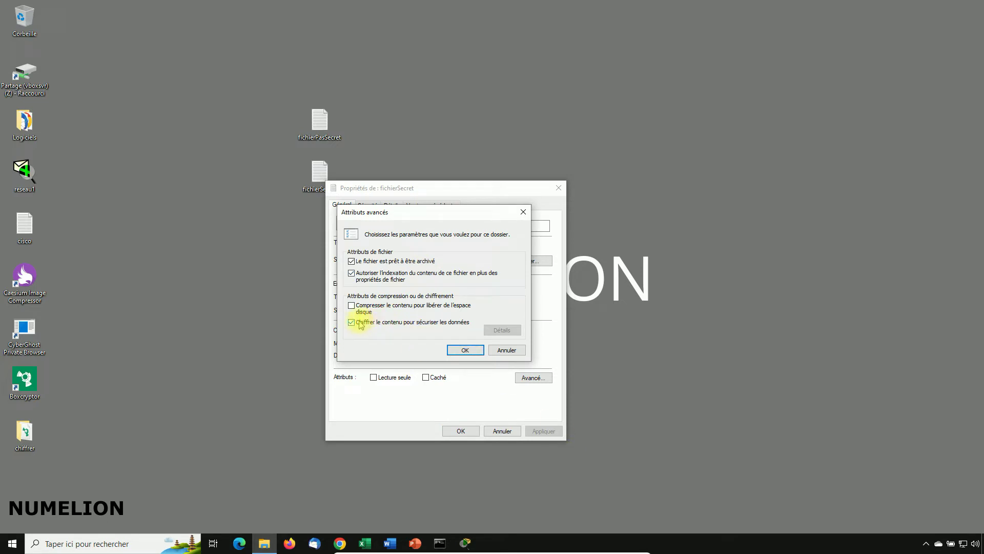
pyautogui.click(466, 353)
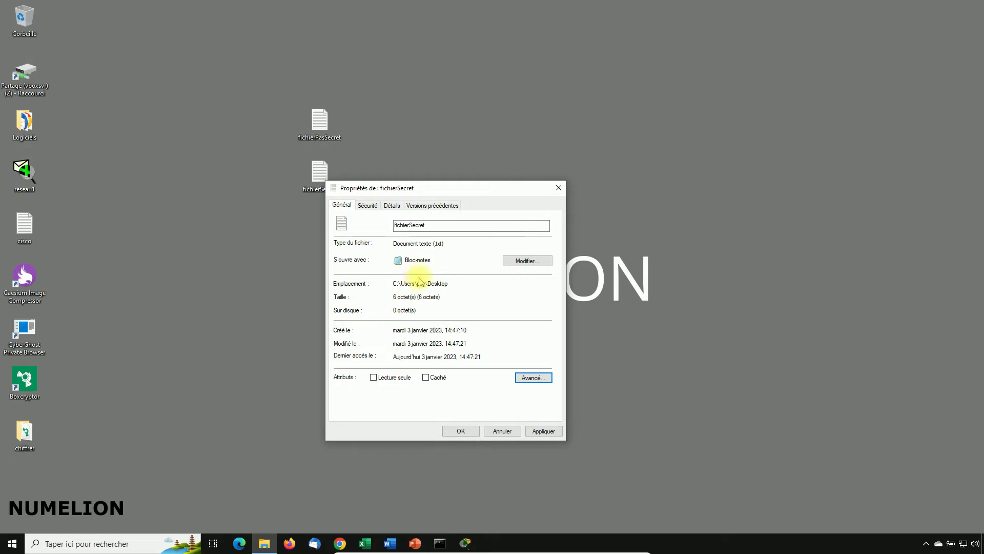
# Step: Apply the encryption to the fichierSecret file only, without its parent folder, and close its properties
pyautogui.click(543, 430)
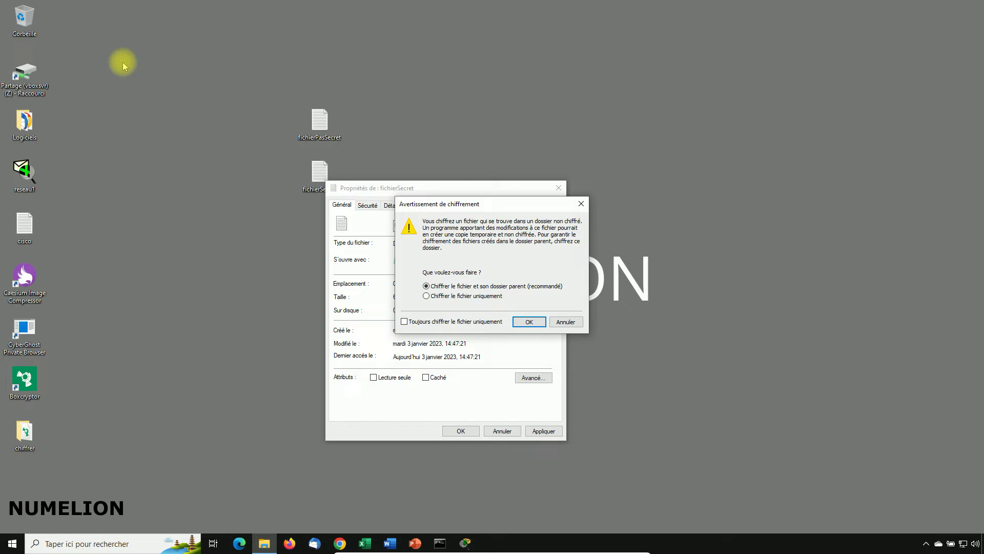
pyautogui.click(428, 296)
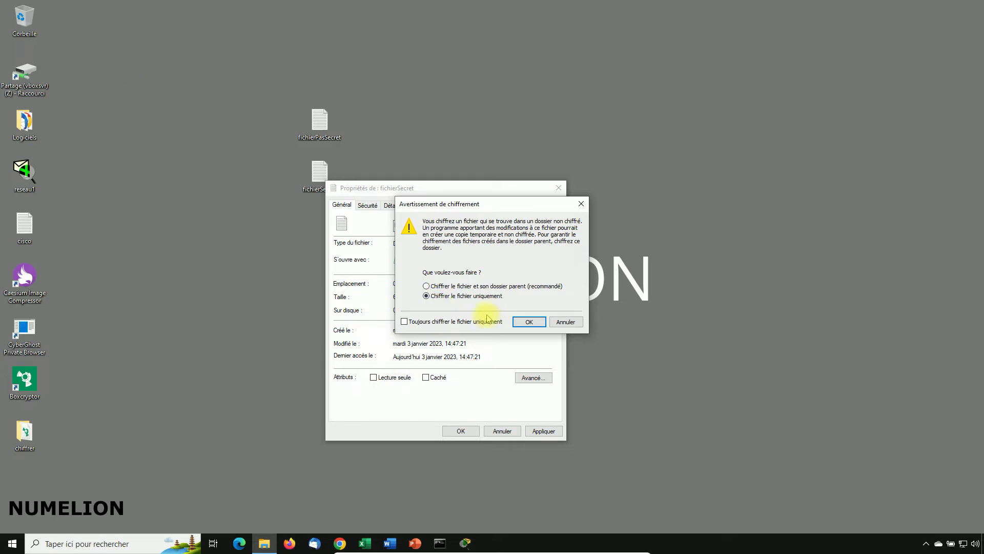
pyautogui.click(528, 321)
pyautogui.click(539, 430)
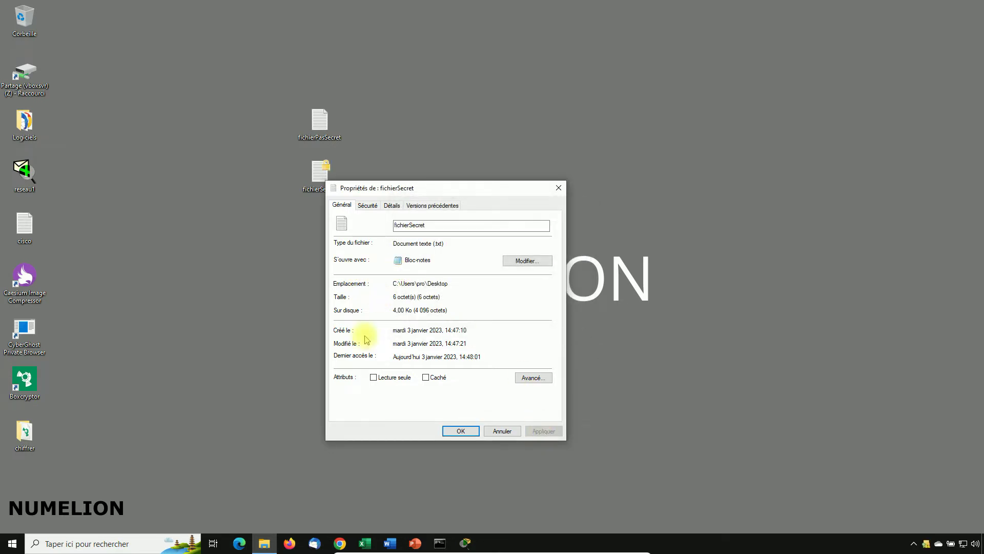
pyautogui.click(447, 431)
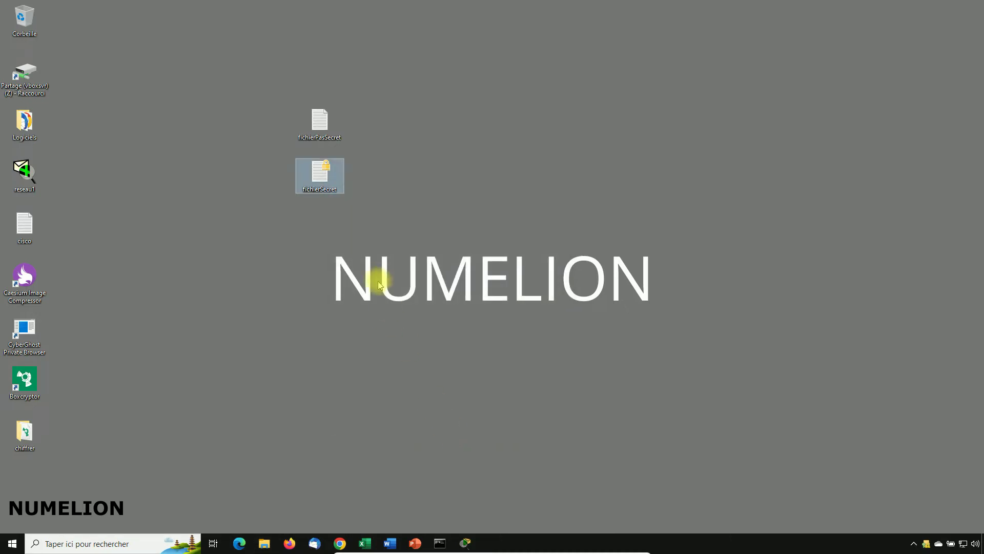
# Step: Start backing up the EFS certificate and key now, keeping the PKCS #12 (.PFX) export format with its default options
pyautogui.click(878, 483)
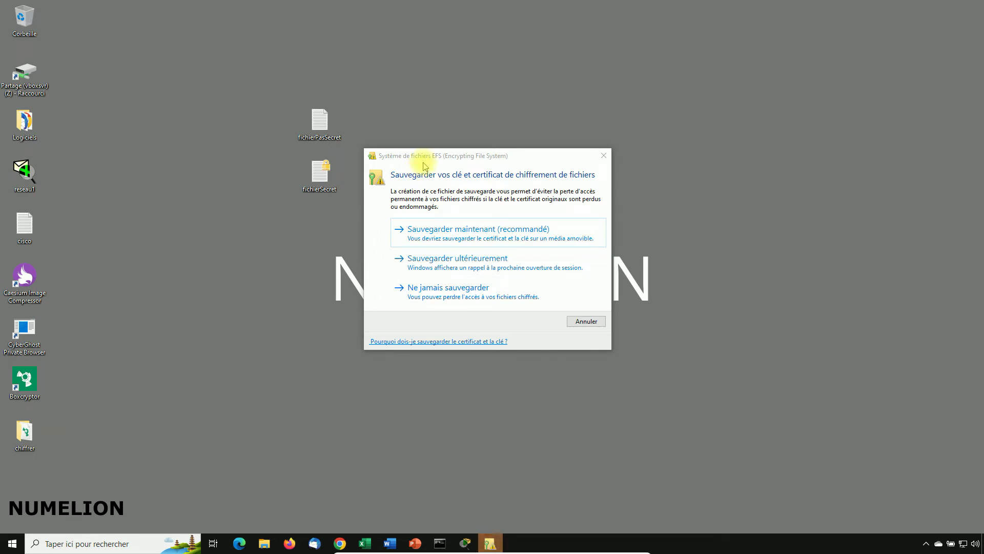
pyautogui.moveTo(424, 155); pyautogui.dragTo(346, 238)
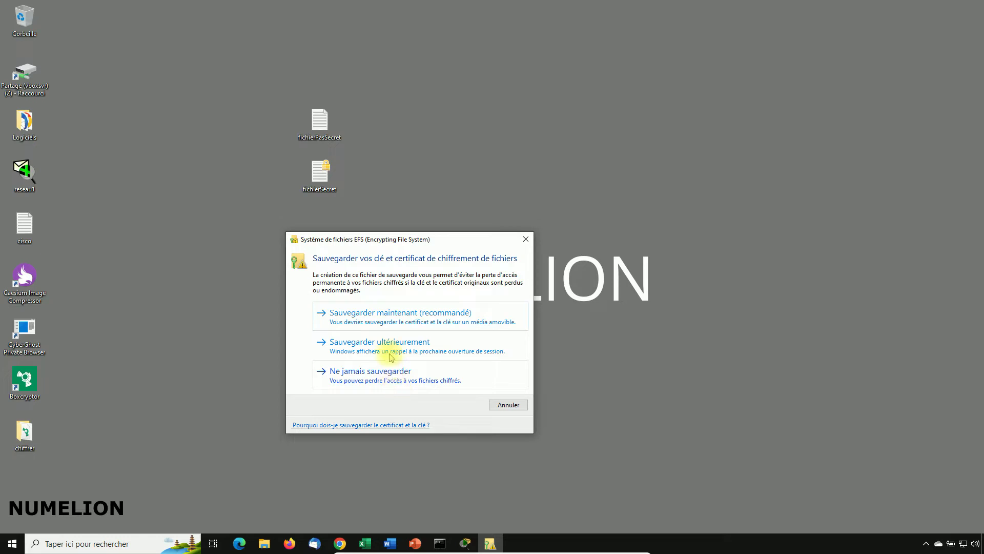
pyautogui.click(376, 314)
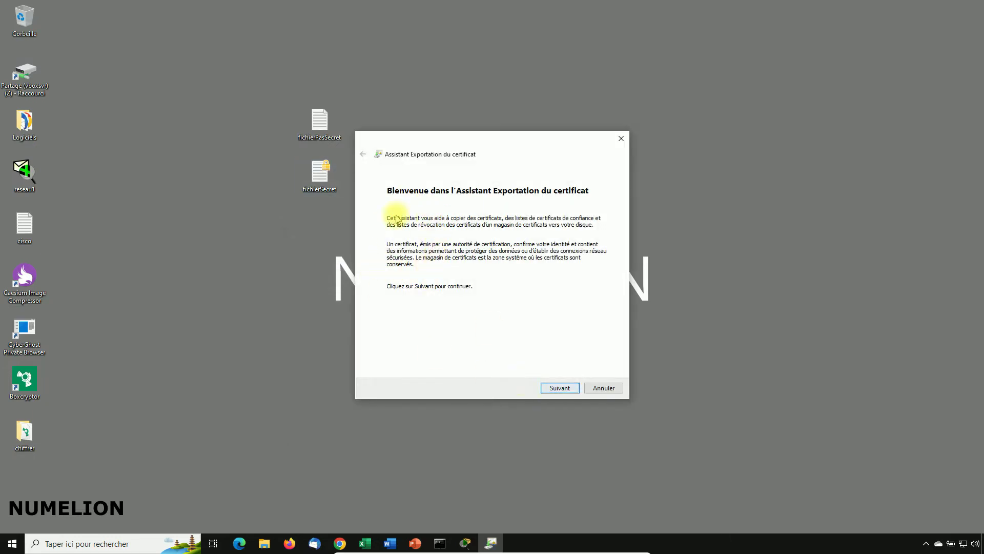
pyautogui.click(559, 387)
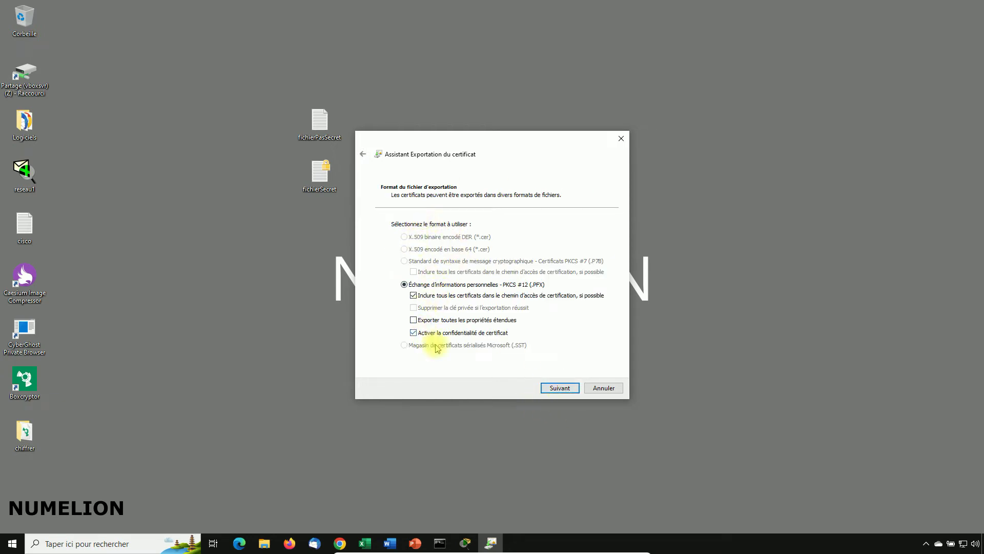
pyautogui.click(557, 388)
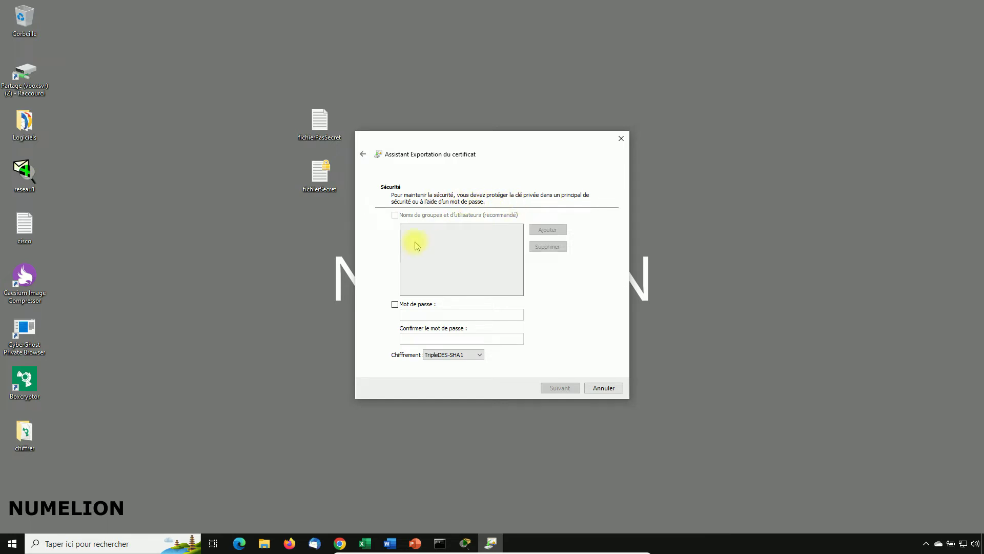
# Step: Protect the exported private key with a password, entering and confirming the password
pyautogui.click(408, 305)
pyautogui.click(413, 313)
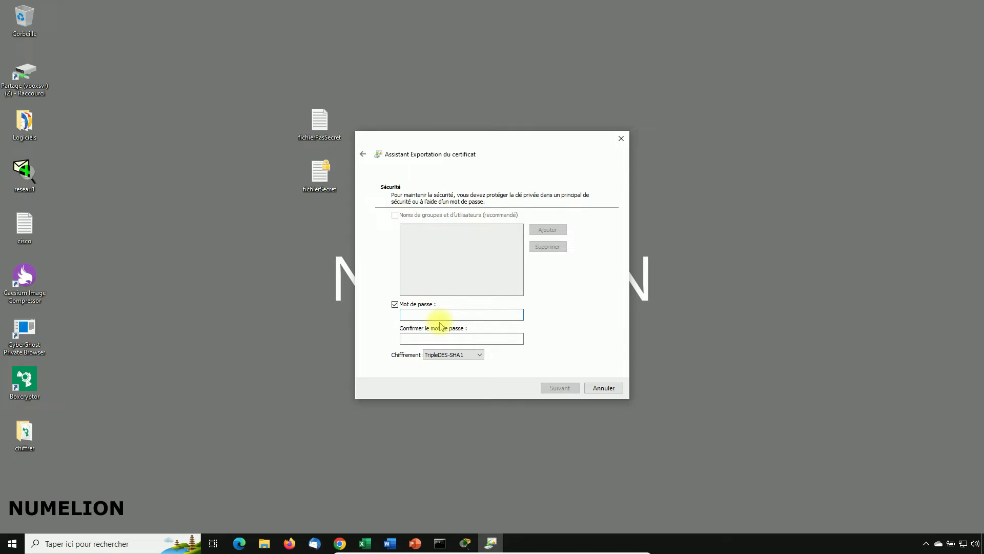
pyautogui.write('••')
pyautogui.press('BackSpace')
pyautogui.press('BackSpace')
pyautogui.write('••')
pyautogui.click(448, 336)
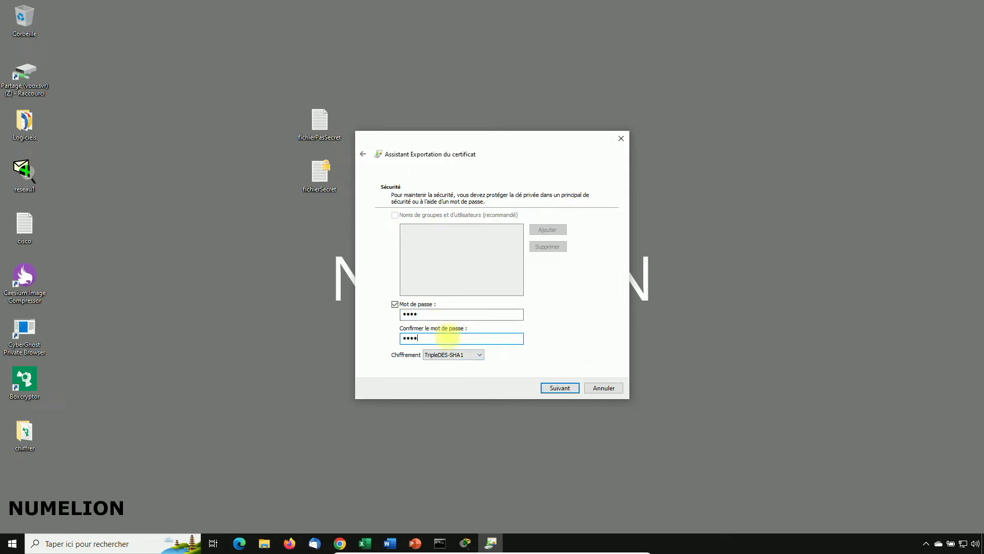
# Step: Set the export encryption to AES256-SHA256 and continue to the export file name
pyautogui.click(435, 354)
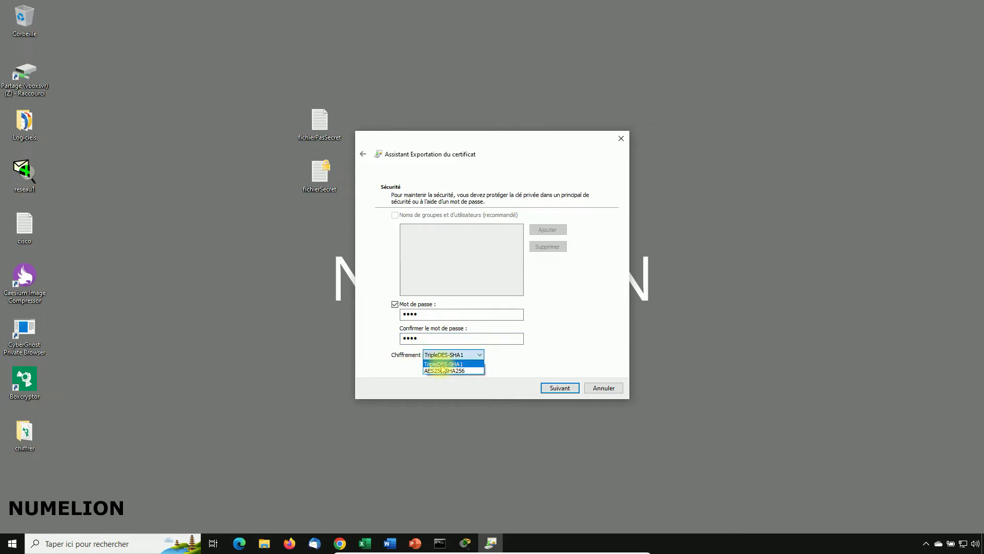
pyautogui.click(444, 370)
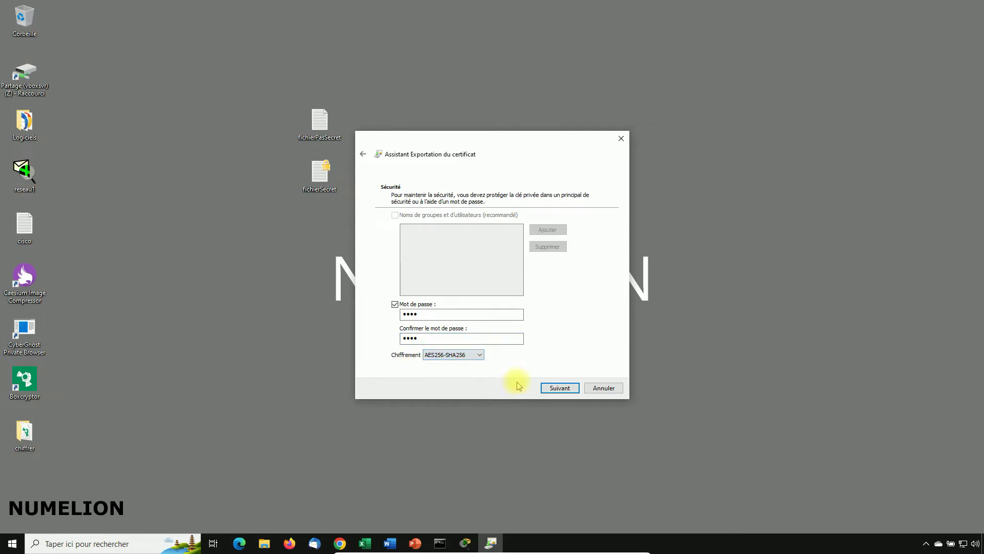
pyautogui.click(558, 387)
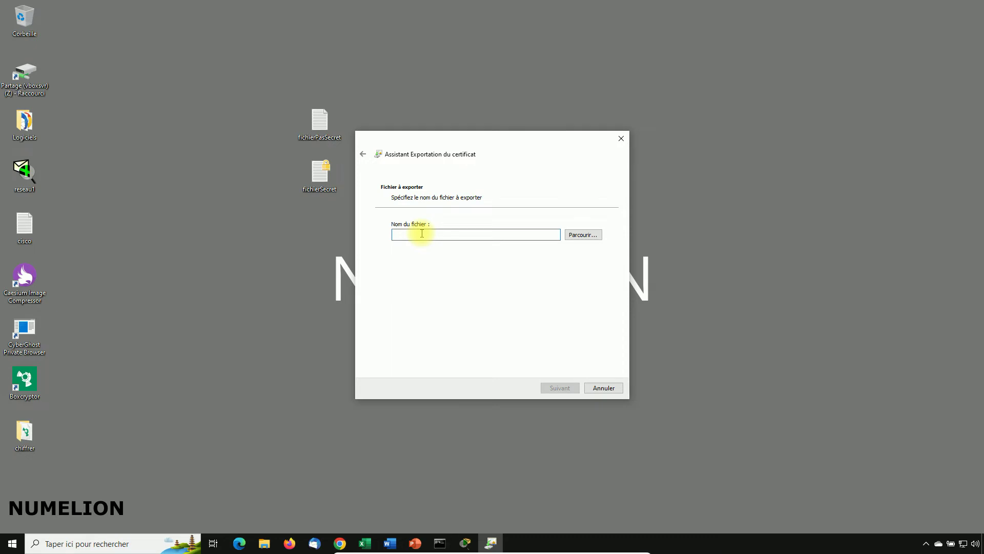
# Step: Enter CertificatChiffrement as the name of the export file
pyautogui.write('Fichier')
pyautogui.press('BackSpace')
pyautogui.press('BackSpace')
pyautogui.press('BackSpace')
pyautogui.press('BackSpace')
pyautogui.press('BackSpace')
pyautogui.press('BackSpace')
pyautogui.write('CertificatChiffr')
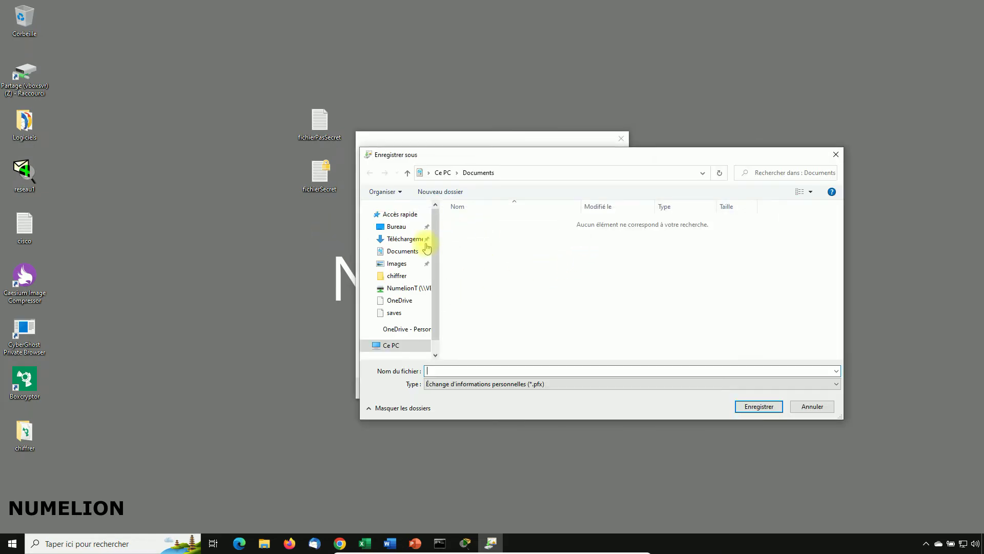
# Step: Set the export file to CertificatChiffrement in PFX format, saved in the Bureau folder
pyautogui.click(389, 229)
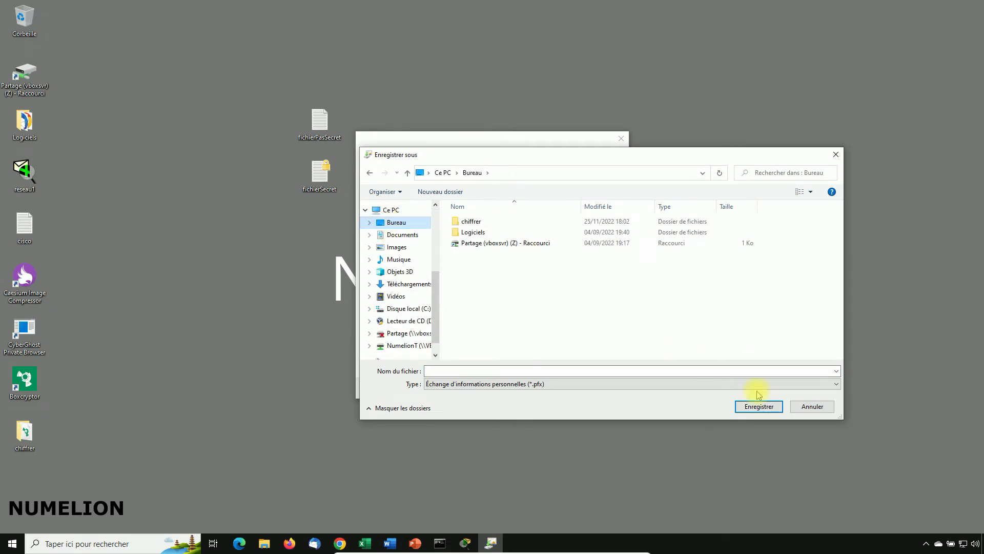
pyautogui.click(451, 371)
pyautogui.moveTo(481, 161); pyautogui.dragTo(439, 263)
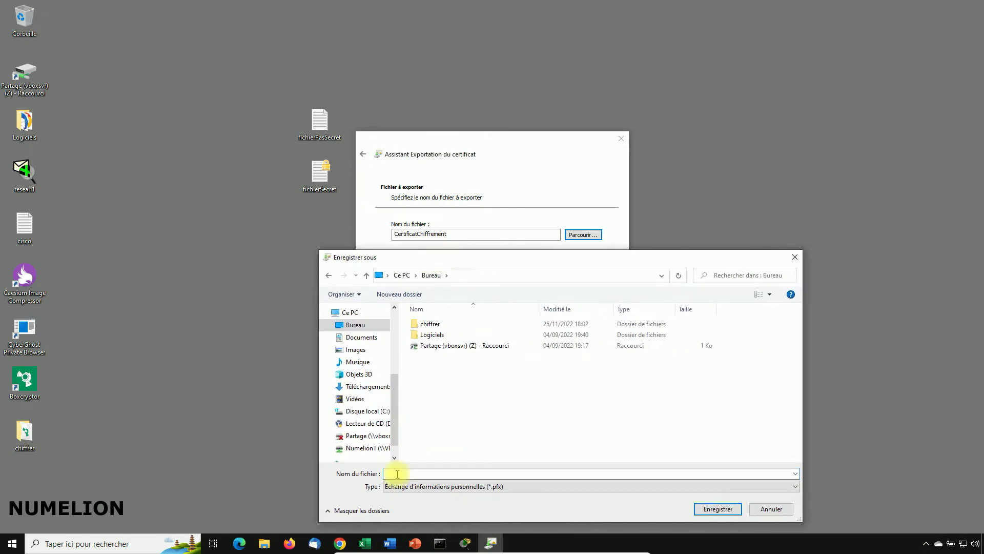
pyautogui.write('CertificatChiffrement')
pyautogui.click(710, 510)
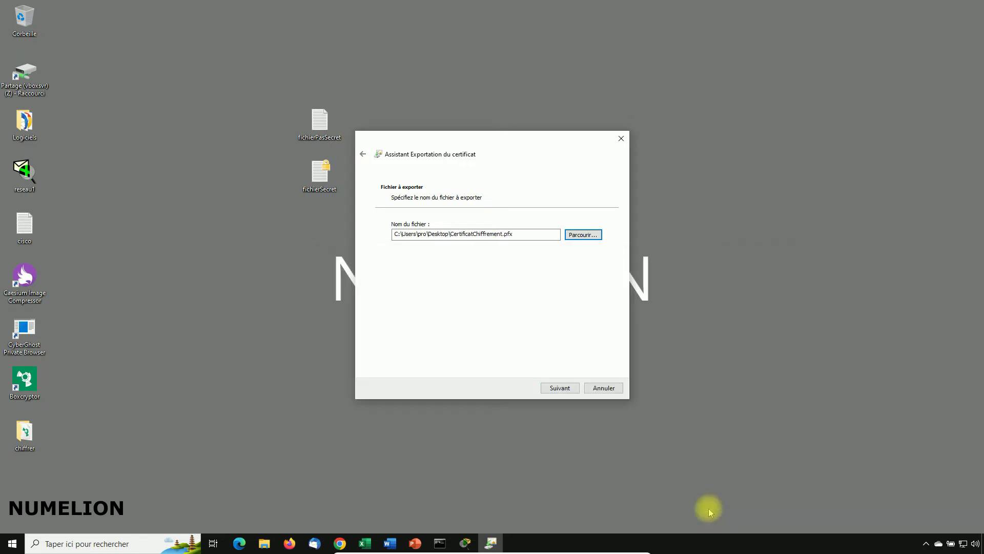
# Step: Finish the certificate export and dismiss the wizard
pyautogui.click(559, 388)
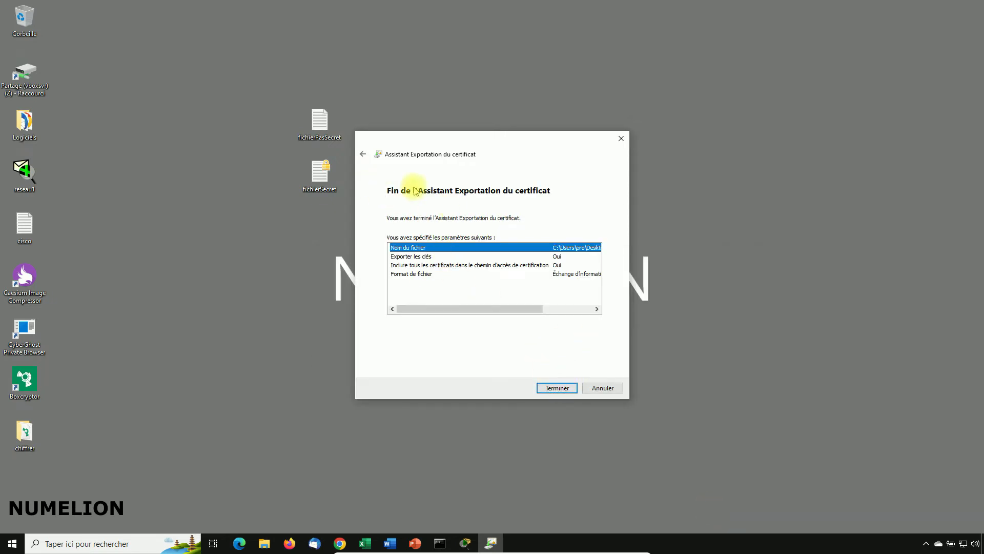
pyautogui.click(557, 388)
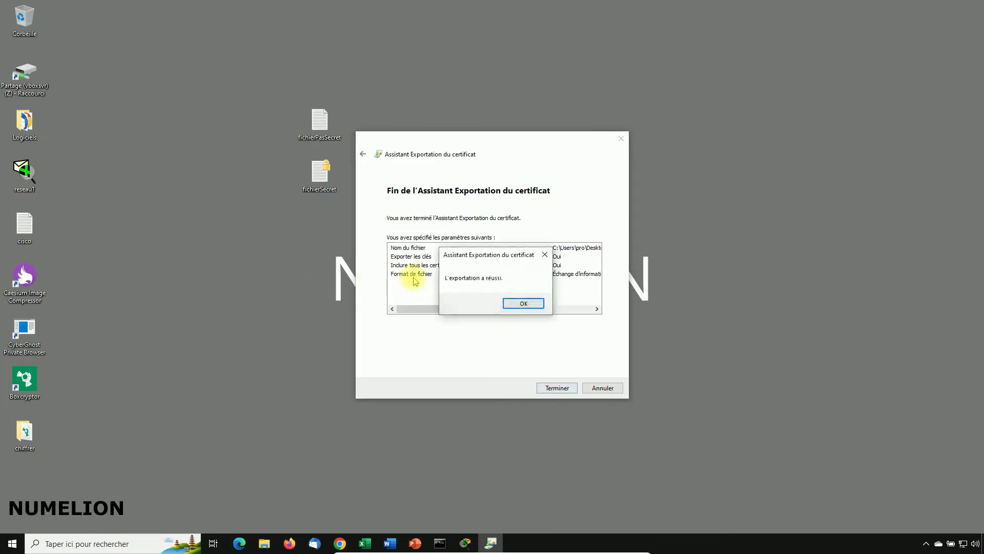
pyautogui.click(520, 303)
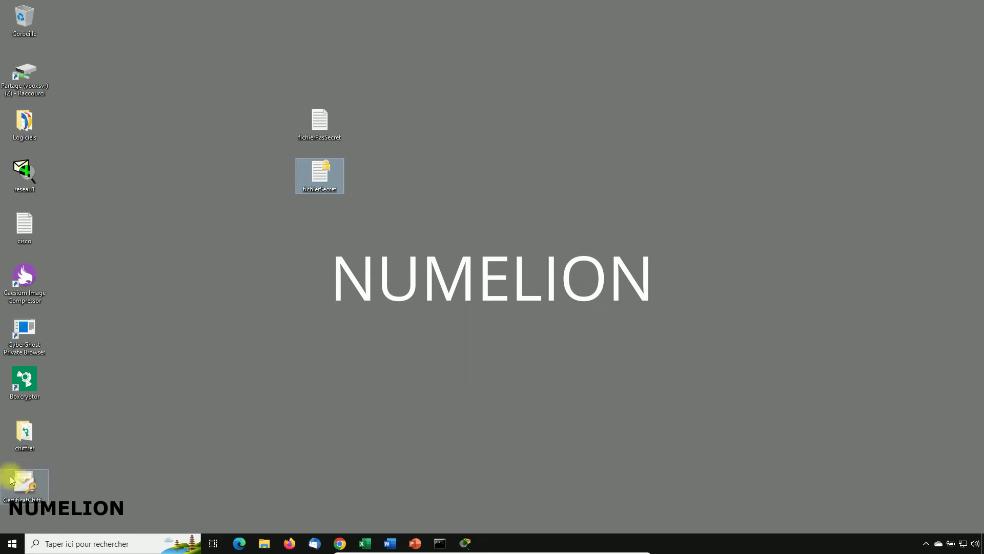
pyautogui.click(140, 429)
# Step: Turn on content encryption in the advanced attributes of the fichierPasSecret file
pyautogui.doubleClick(322, 116)
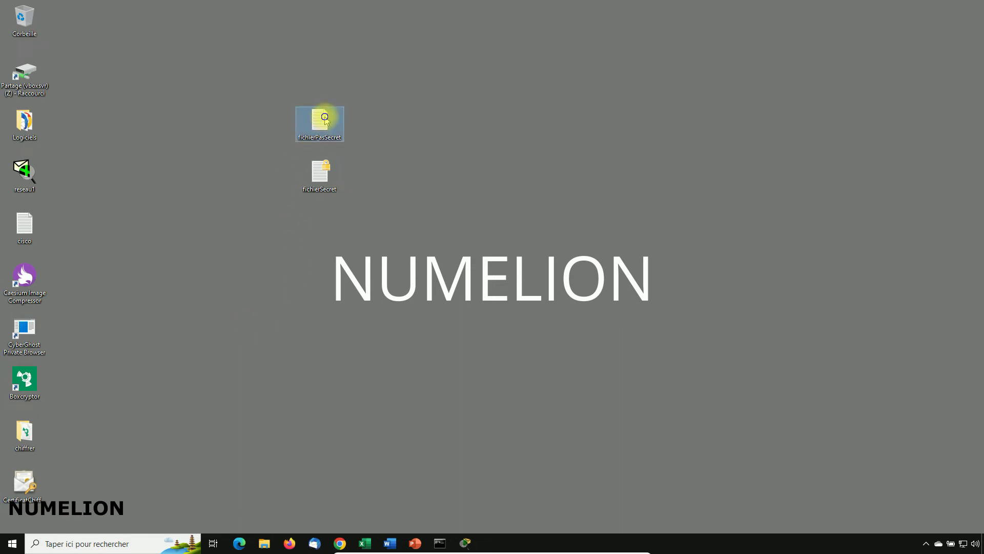
pyautogui.rightClick(322, 116)
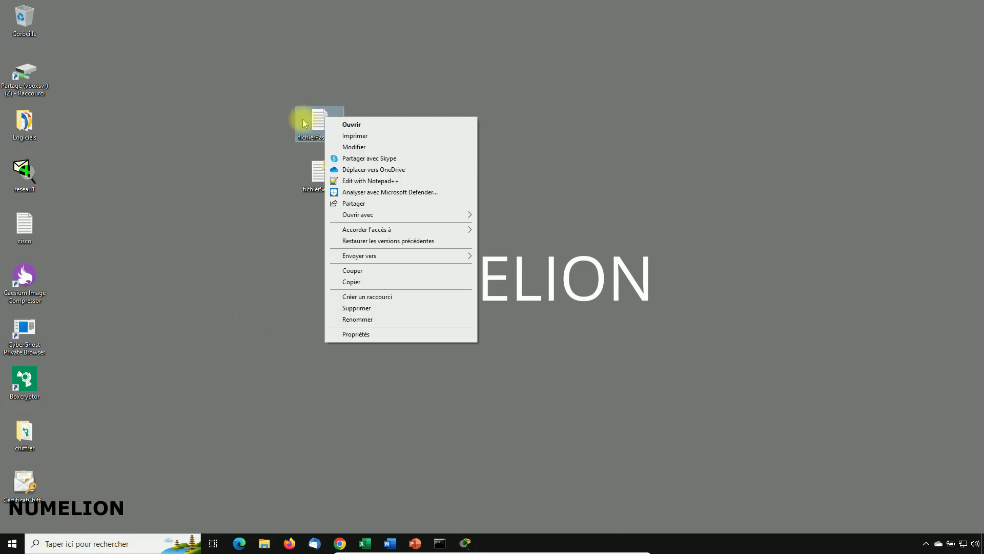
pyautogui.click(341, 333)
pyautogui.click(317, 206)
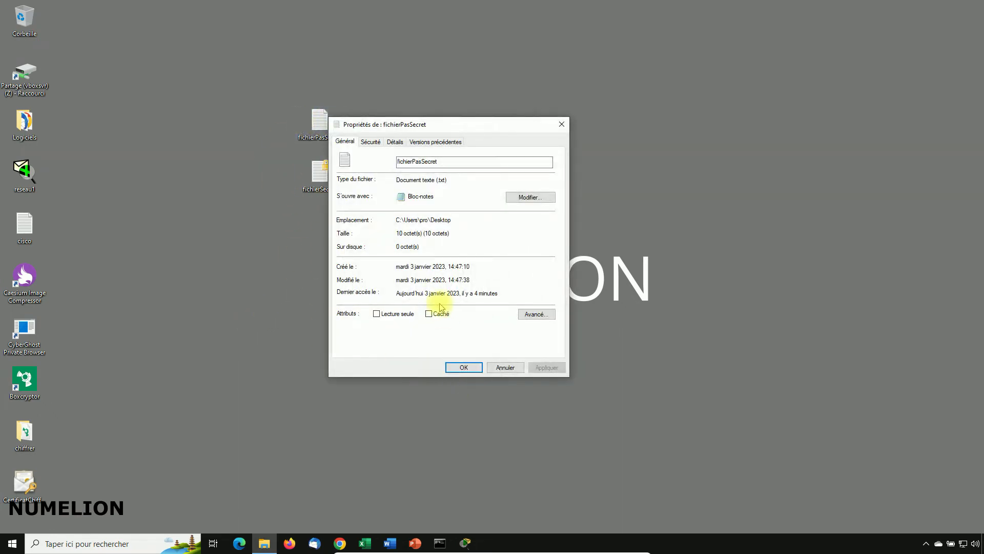
pyautogui.click(532, 314)
pyautogui.click(362, 258)
pyautogui.click(467, 286)
# Step: Apply the encryption to the fichierPasSecret file only, without its parent folder, and close its properties
pyautogui.click(547, 368)
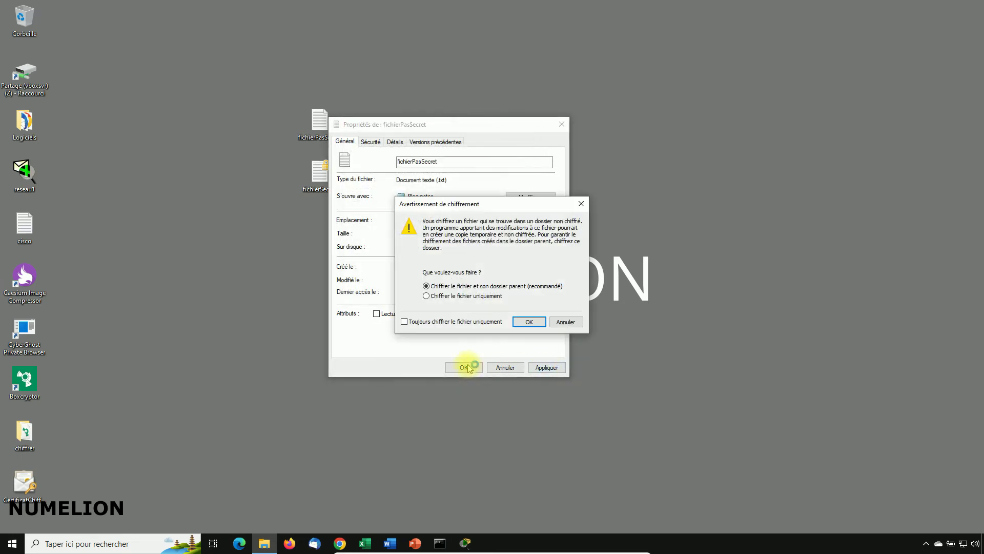
pyautogui.click(462, 297)
pyautogui.click(528, 321)
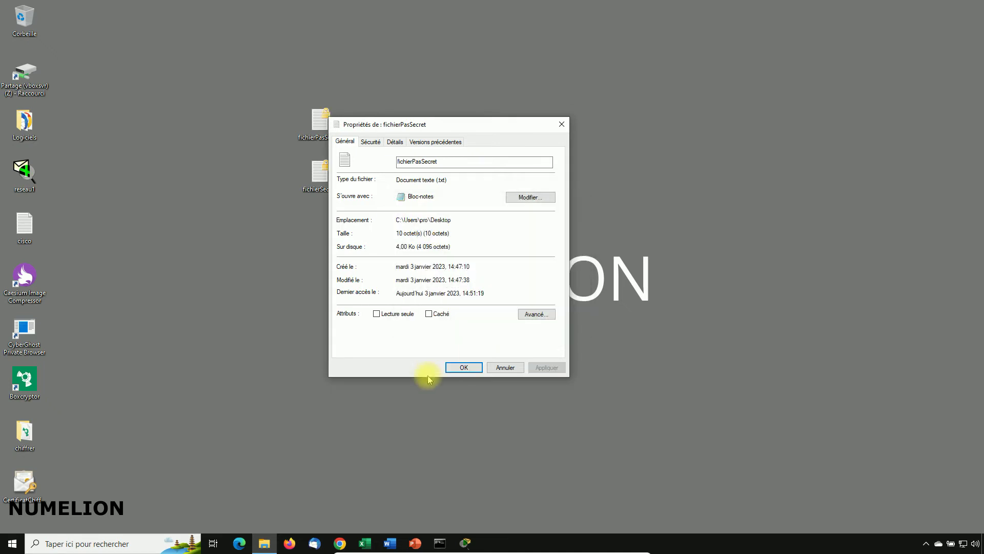
pyautogui.click(462, 367)
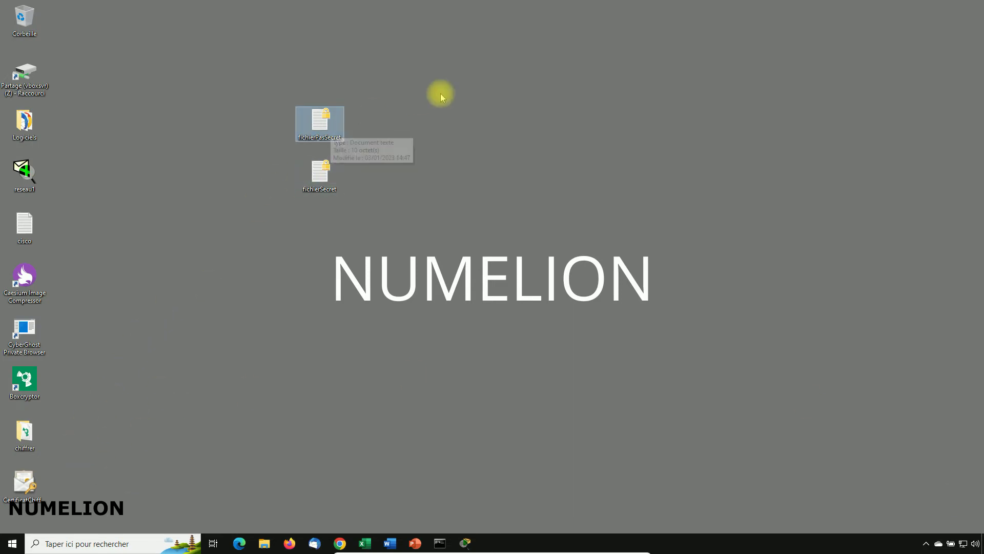
# Step: Remove the encryption from the fichierPasSecret file through its advanced attributes and close its properties
pyautogui.rightClick(324, 130)
pyautogui.click(380, 362)
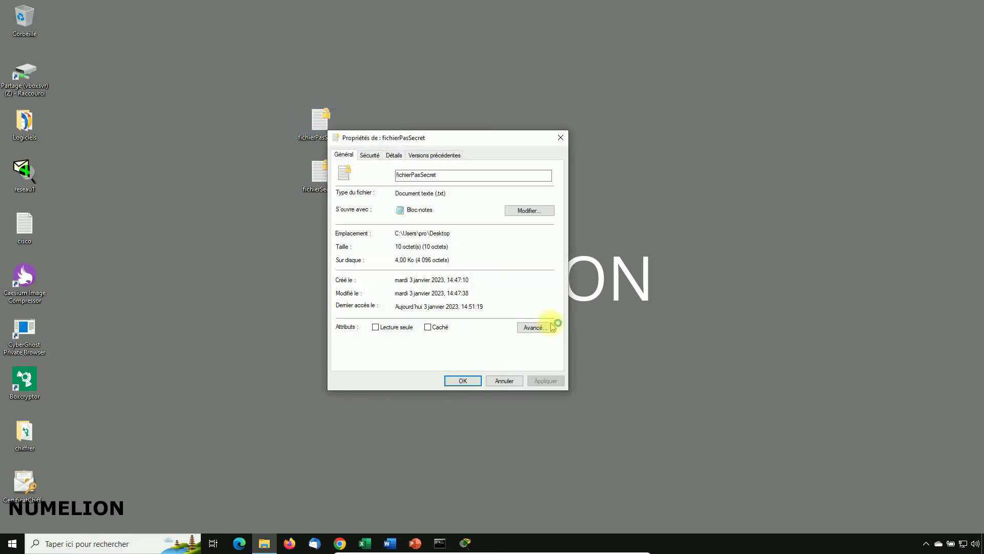
pyautogui.click(519, 328)
pyautogui.click(389, 272)
pyautogui.click(476, 299)
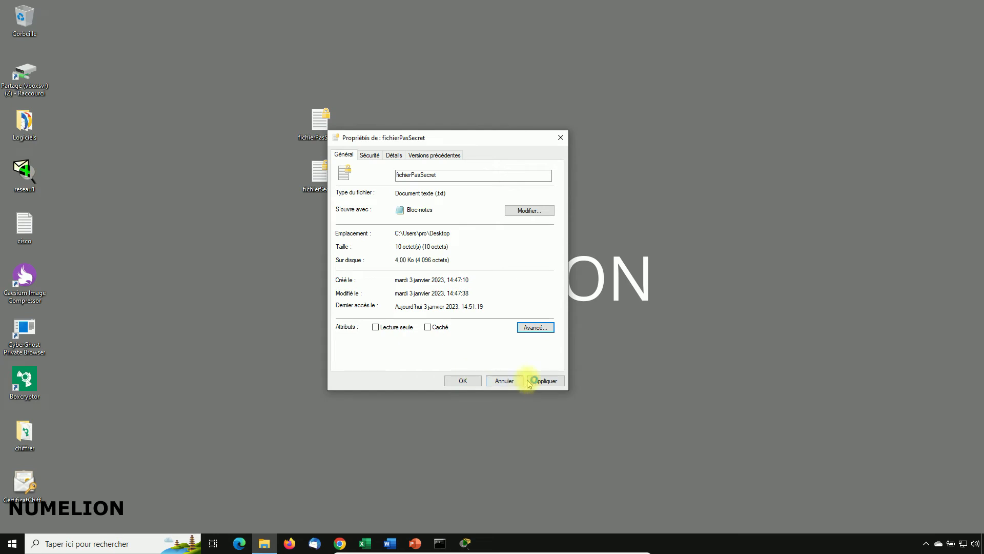
pyautogui.click(462, 381)
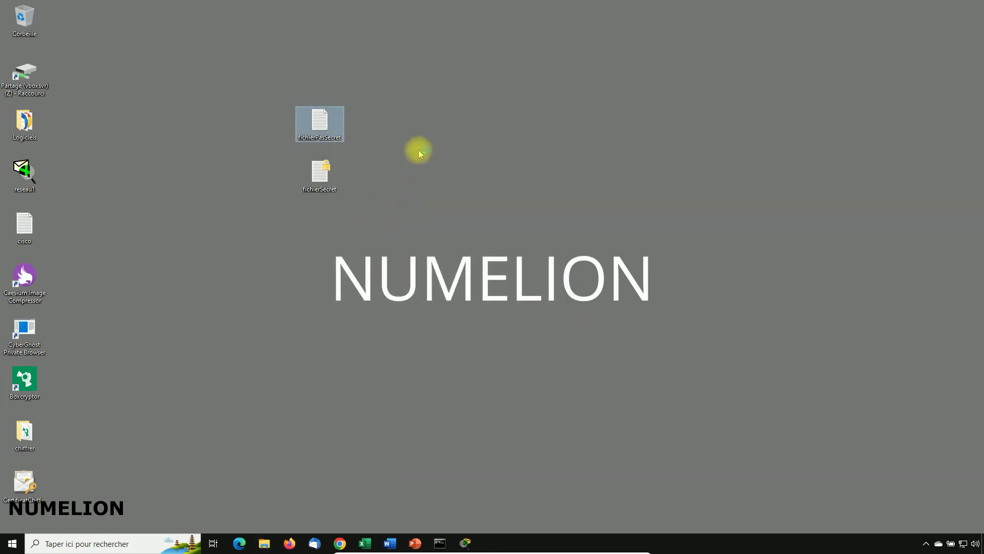
pyautogui.click(489, 138)
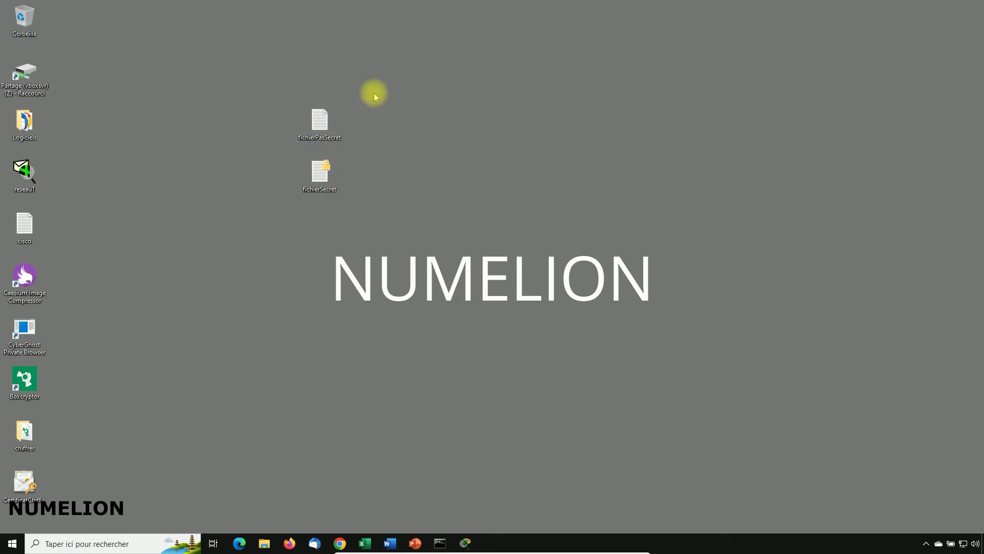
# Step: Copy fichierSecret from the desktop to the NumelionT (Z:) network drive, accepting the copy without encryption
pyautogui.doubleClick(26, 77)
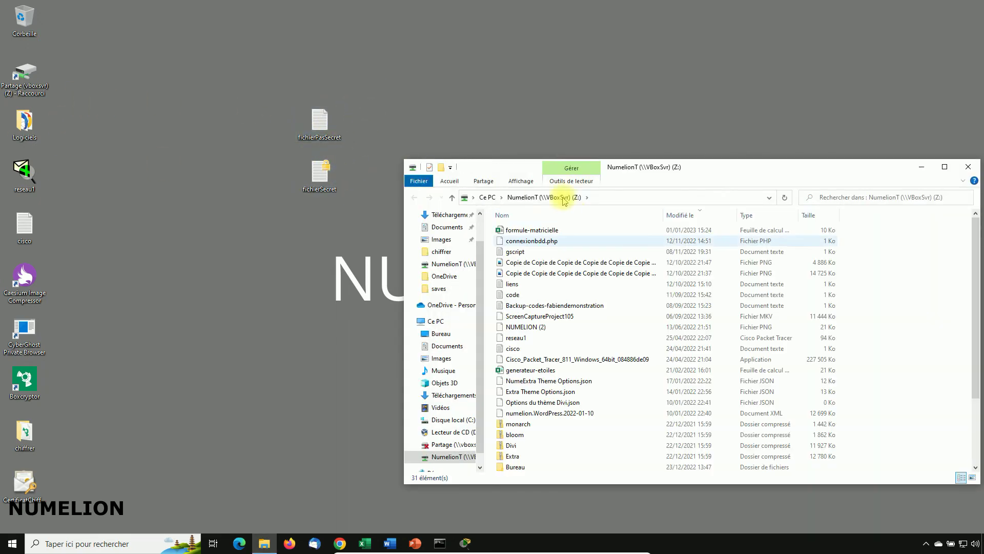
pyautogui.moveTo(663, 172); pyautogui.dragTo(585, 203)
pyautogui.moveTo(320, 173); pyautogui.dragTo(413, 312)
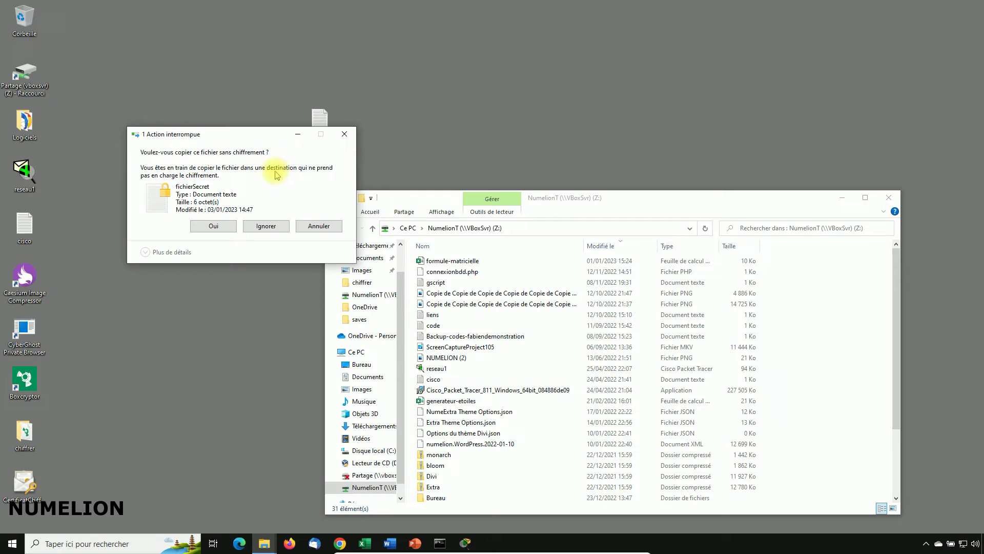
pyautogui.click(216, 226)
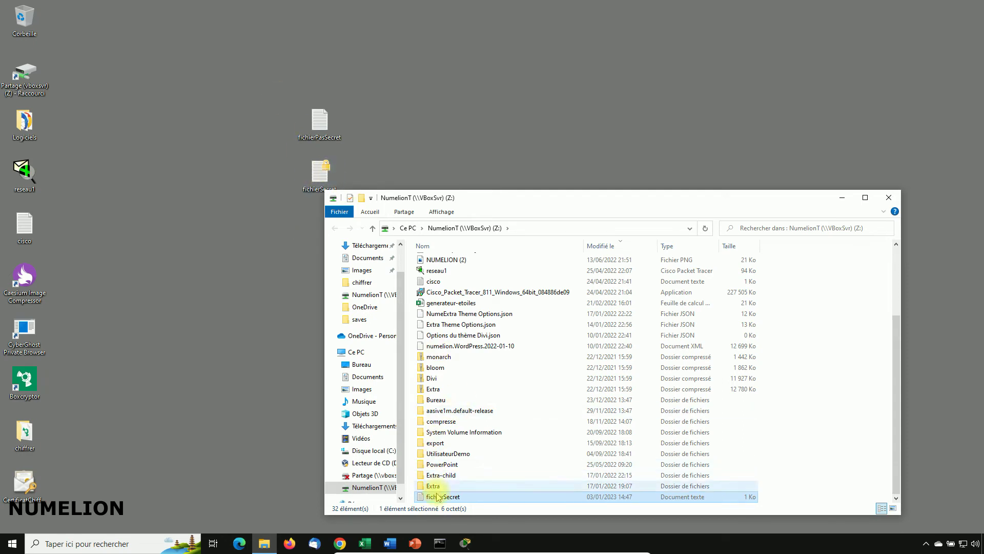
# Step: Delete the fichierSecret copy from the NumelionT (Z:) drive and close the folder window
pyautogui.rightClick(437, 496)
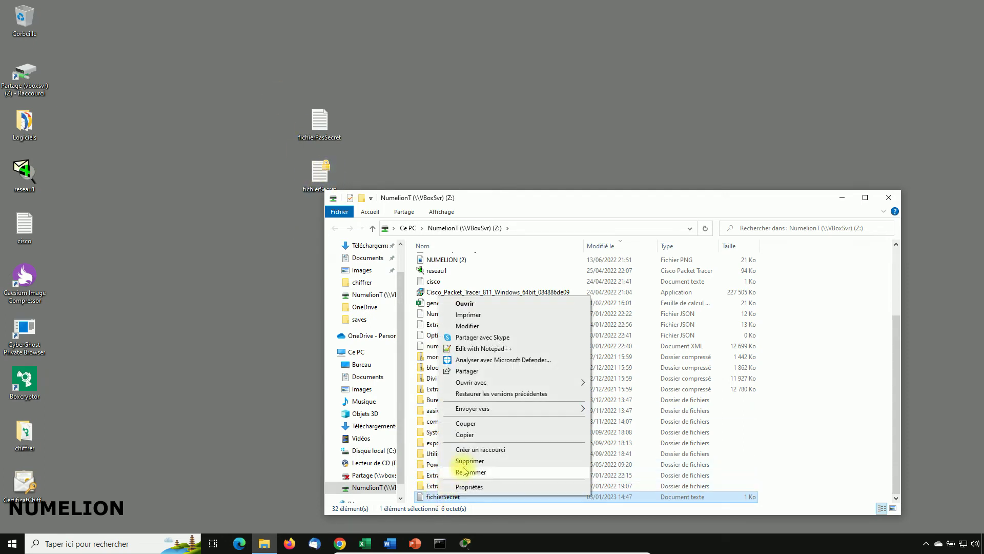
pyautogui.click(462, 462)
pyautogui.click(532, 313)
pyautogui.hotkey('alt', 'F4')
pyautogui.click(368, 188)
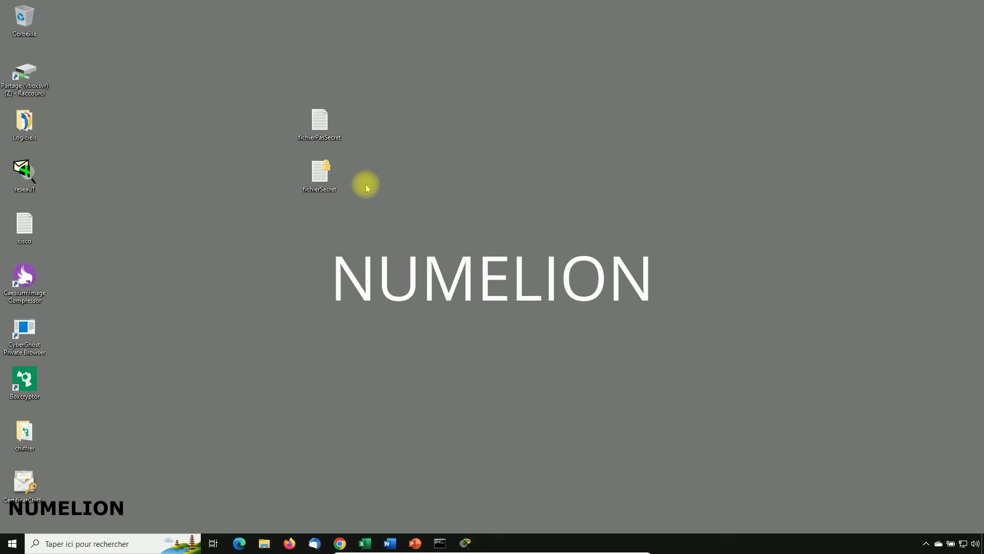
pyautogui.click(320, 177)
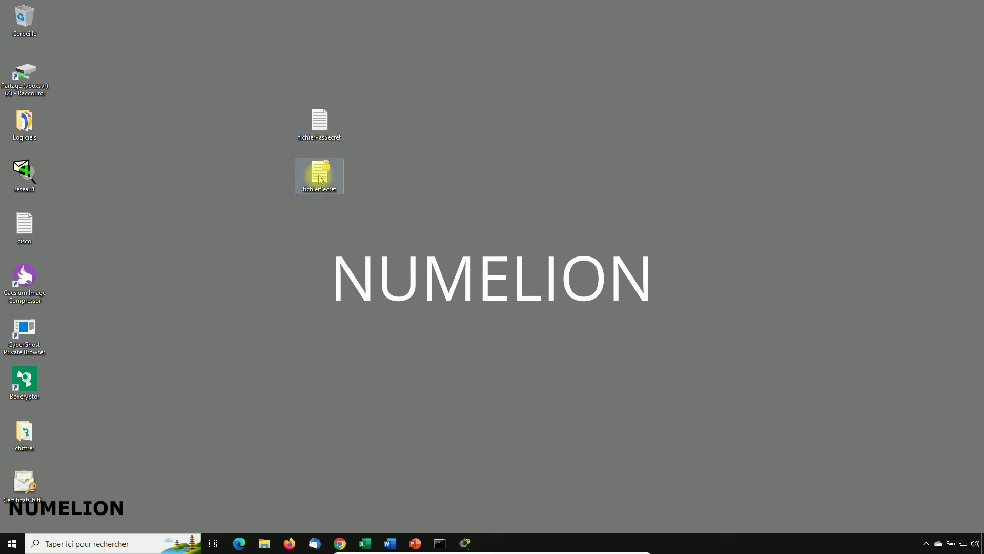
pyautogui.rightClick(320, 182)
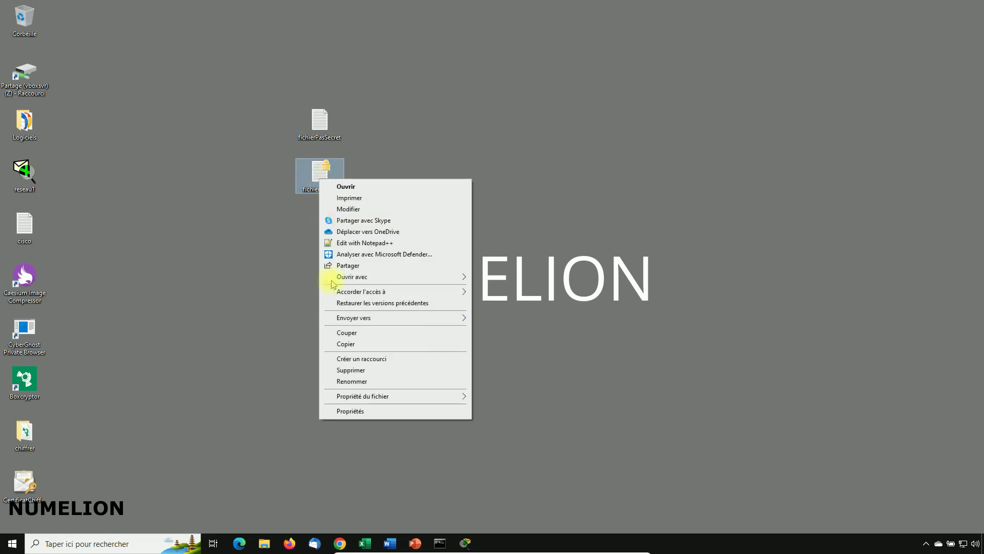
pyautogui.click(607, 346)
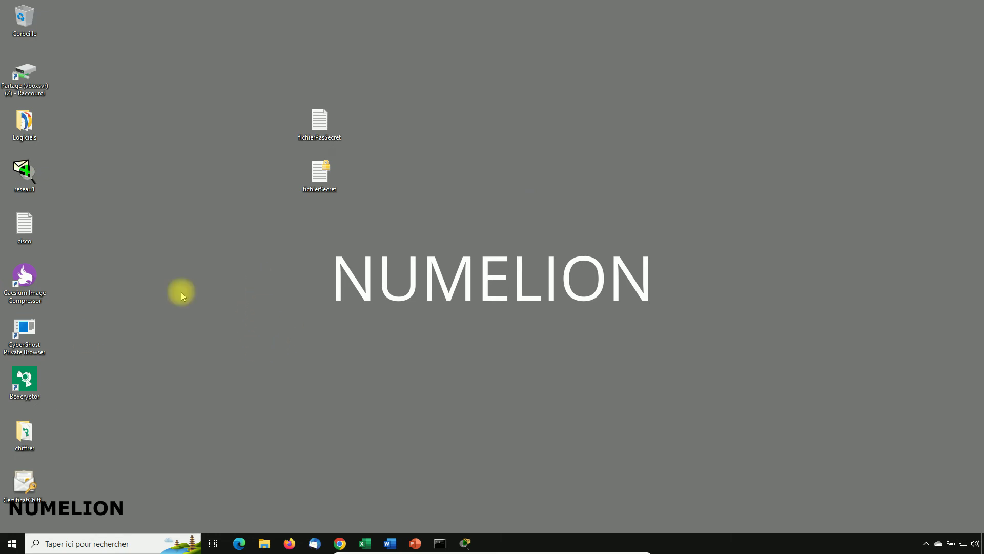
# Step: Switch to the Admin Windows account and sign in with its account password
pyautogui.moveTo(456, 549)
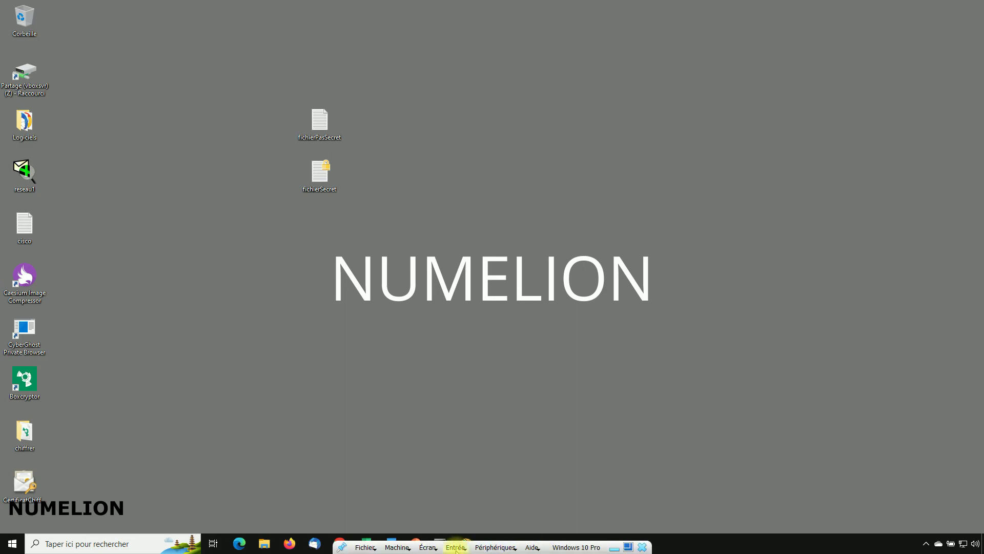
pyautogui.hotkey('ctrl', 'alt', 'Delete')
pyautogui.click(470, 241)
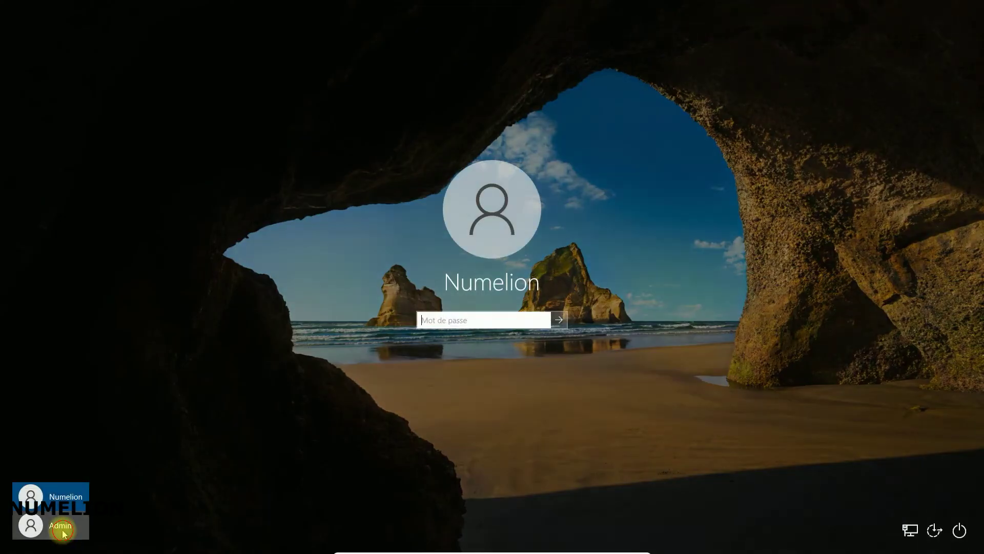
pyautogui.click(51, 525)
pyautogui.click(456, 322)
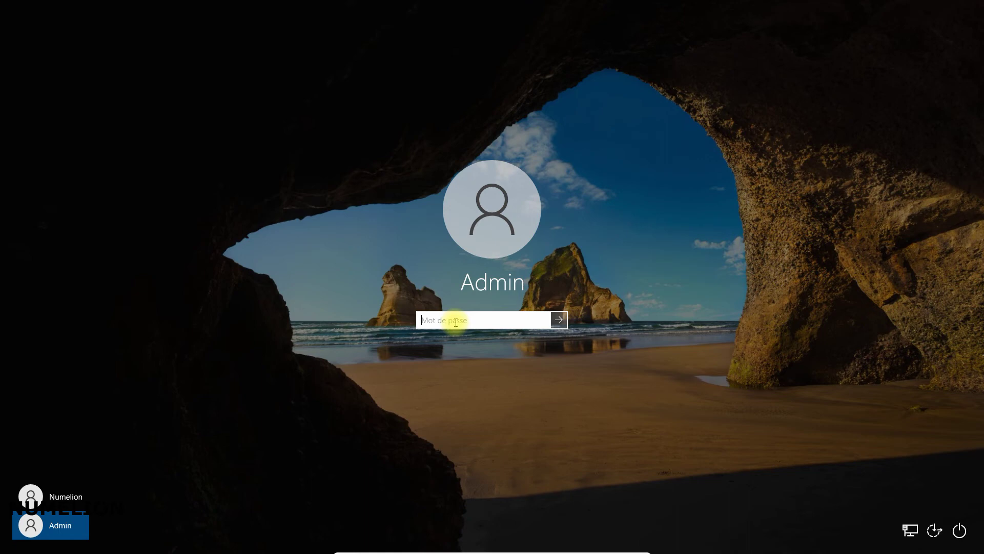
pyautogui.press('Return')
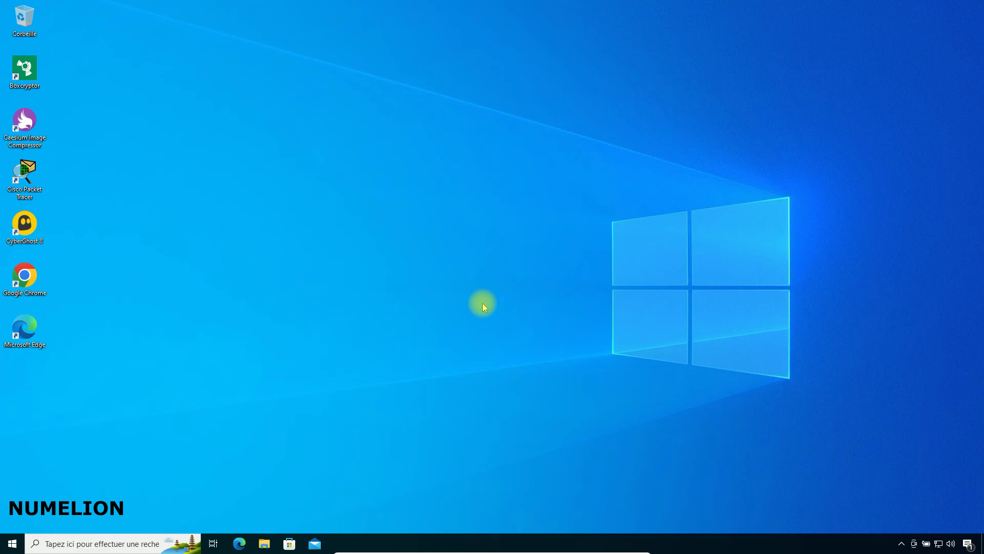
pyautogui.rightClick(306, 252)
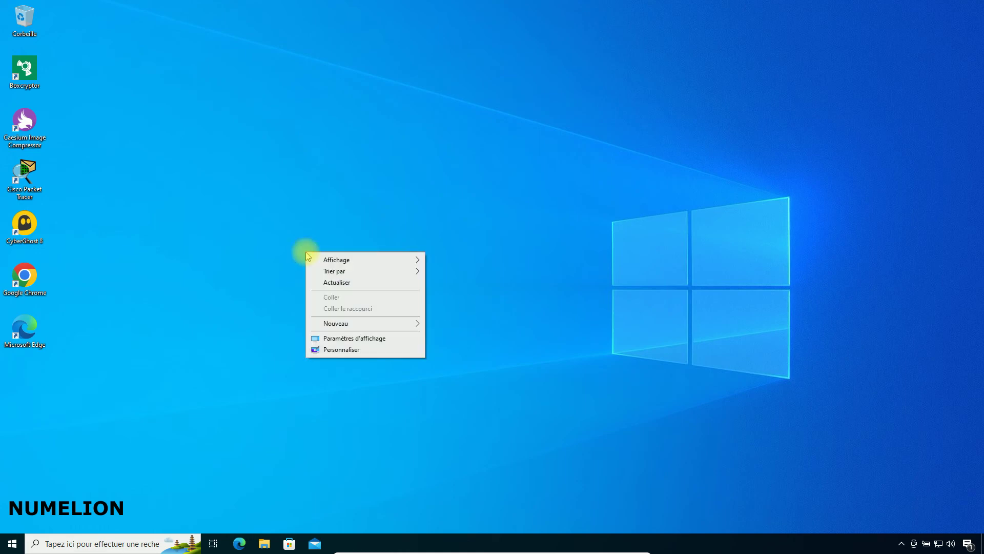
pyautogui.click(240, 303)
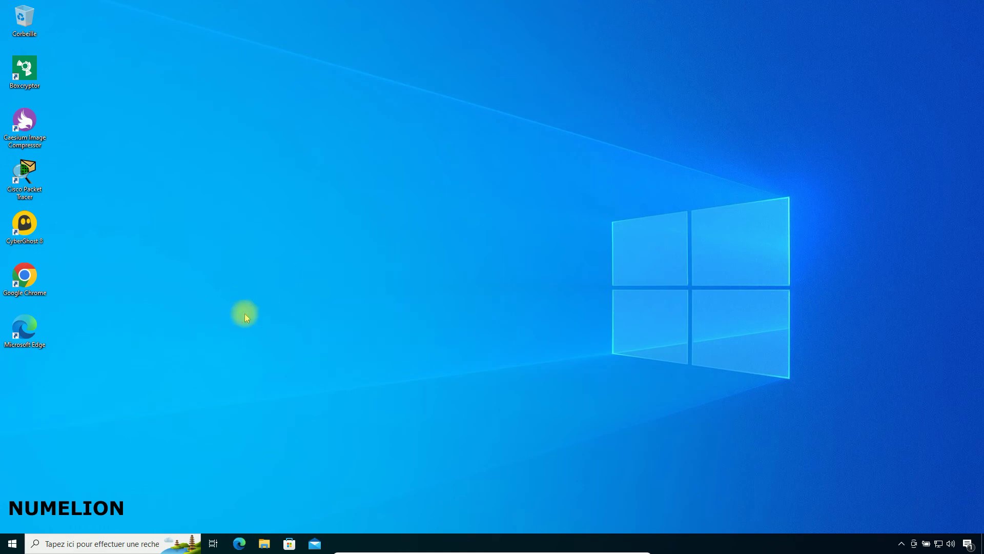
# Step: Browse in File Explorer to the Utilisateurs folder on Disque local (C:) and open the pro user folder
pyautogui.click(265, 542)
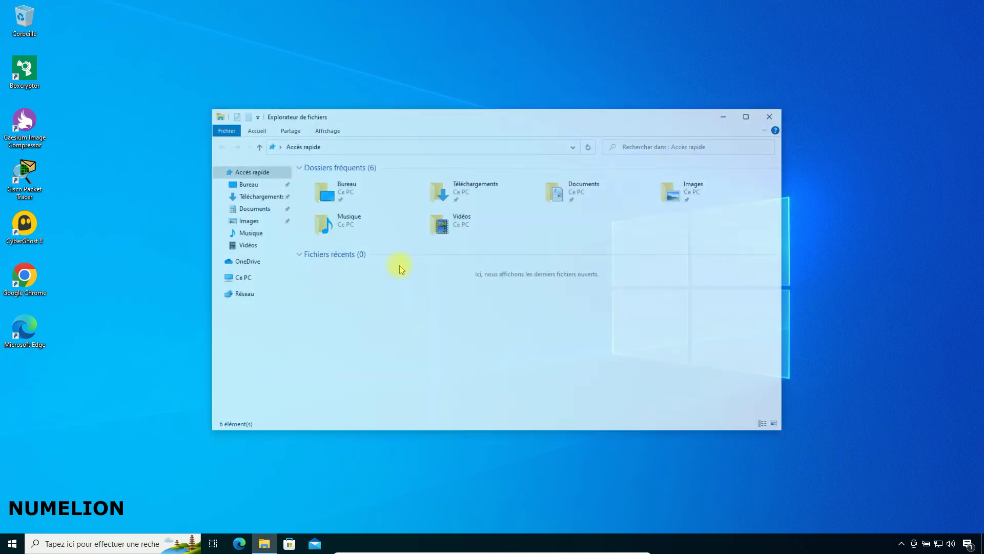
pyautogui.click(239, 282)
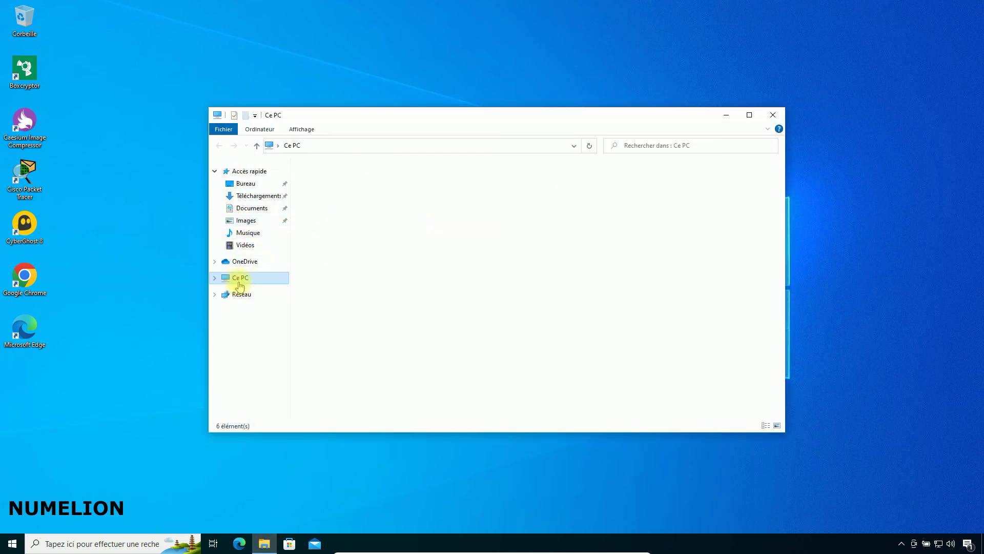
pyautogui.click(337, 293)
pyautogui.doubleClick(337, 293)
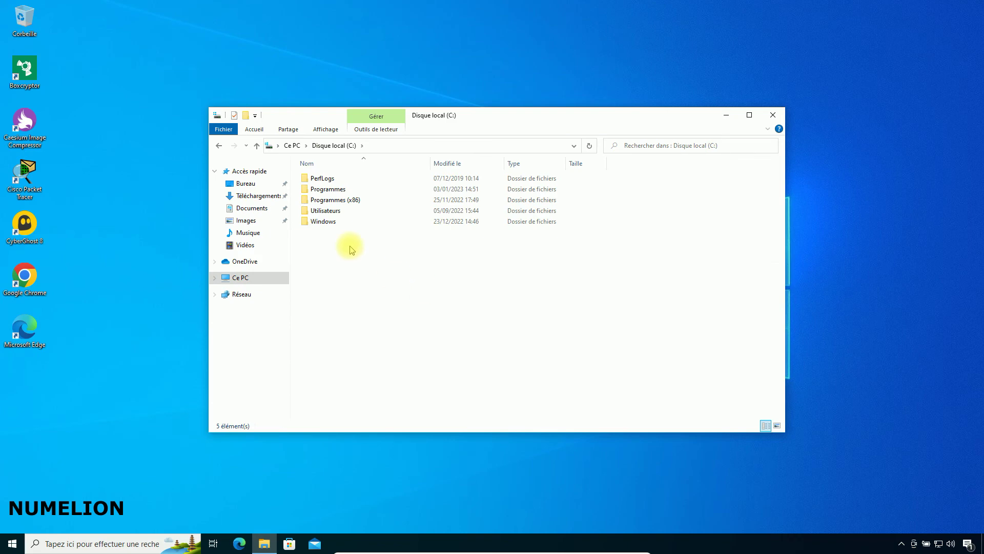
pyautogui.doubleClick(323, 211)
pyautogui.doubleClick(316, 191)
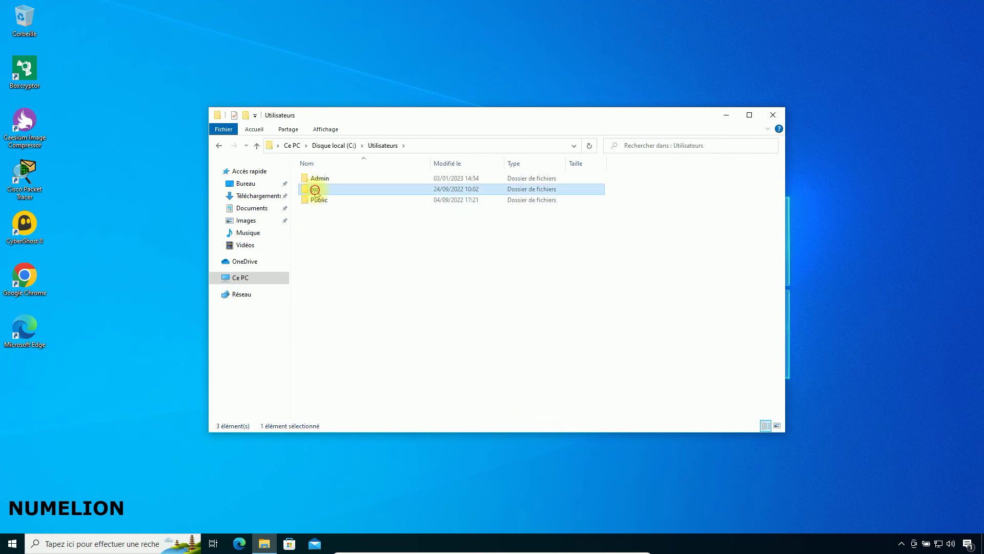
# Step: Confirm access to the pro user folder and open its Bureau folder
pyautogui.click(505, 284)
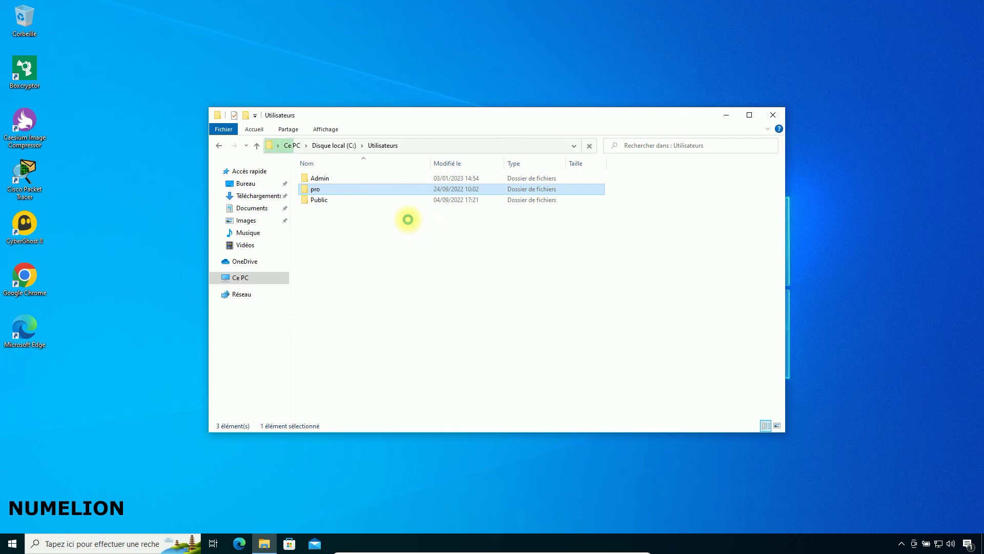
pyautogui.doubleClick(322, 179)
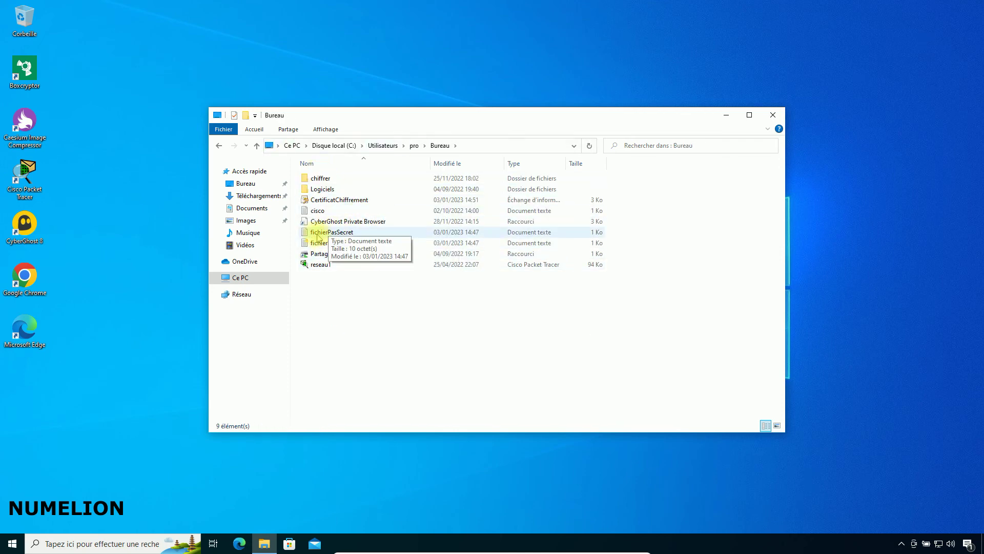
# Step: Open the unencrypted fichierPasSecret text file from pro's Bureau folder, select all its text, and close the file
pyautogui.click(322, 244)
pyautogui.click(316, 232)
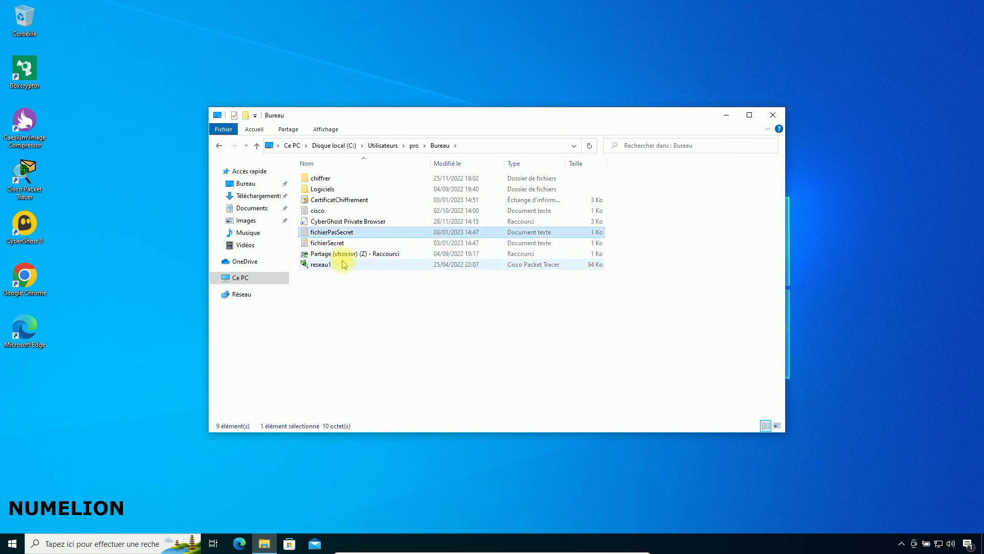
pyautogui.doubleClick(312, 233)
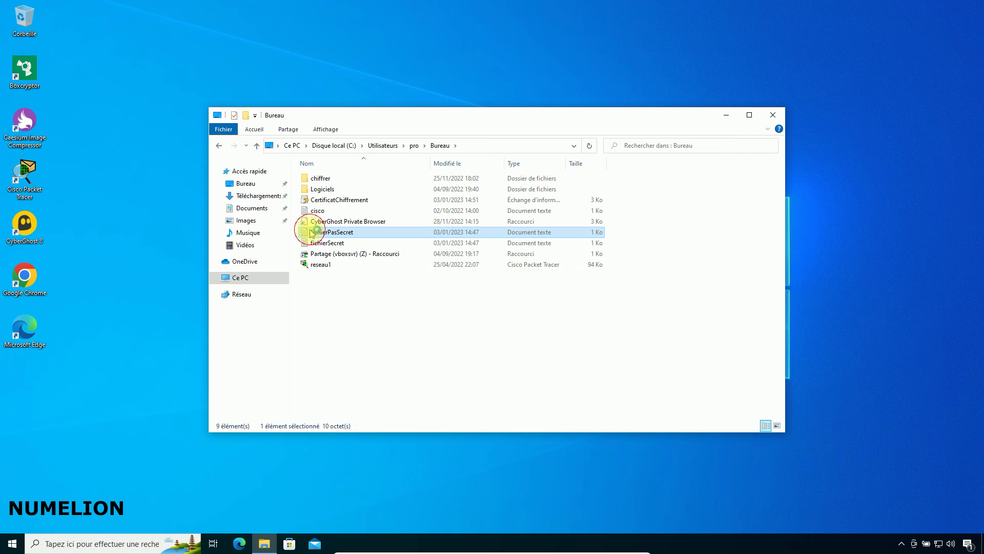
pyautogui.hotkey('ctrl', 'a')
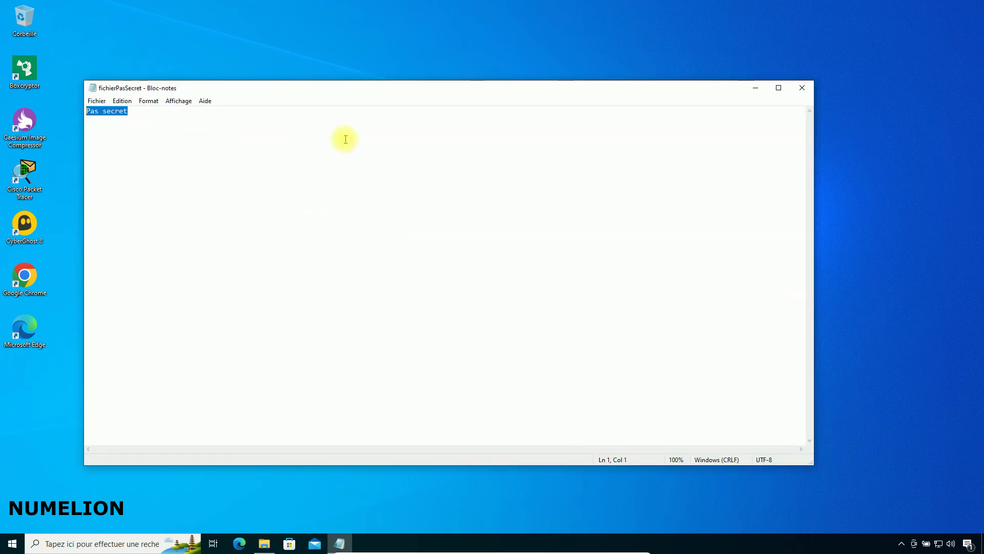
pyautogui.click(802, 87)
# Step: Try to open the encrypted fichierSecret text file from pro's Bureau folder, and close Bloc-notes
pyautogui.click(324, 243)
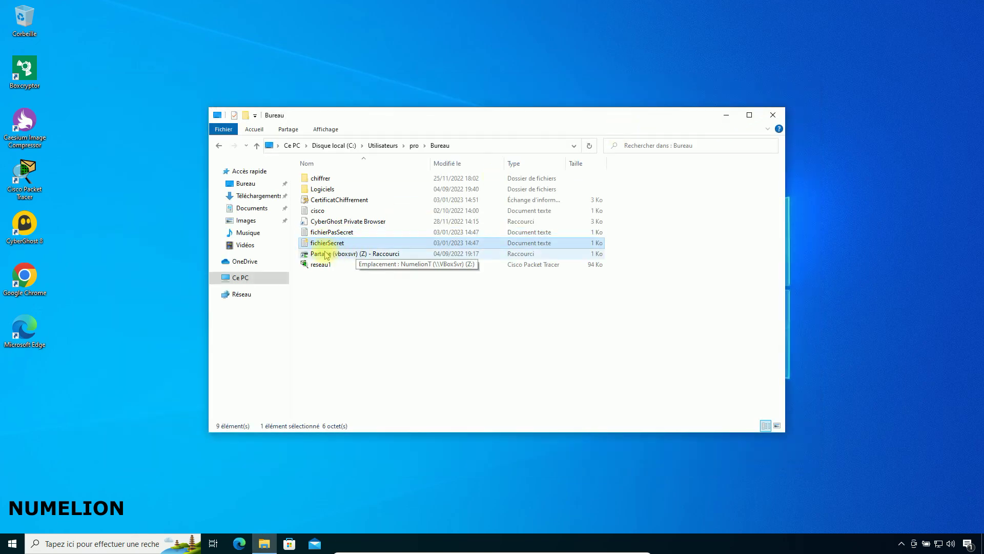
pyautogui.doubleClick(322, 243)
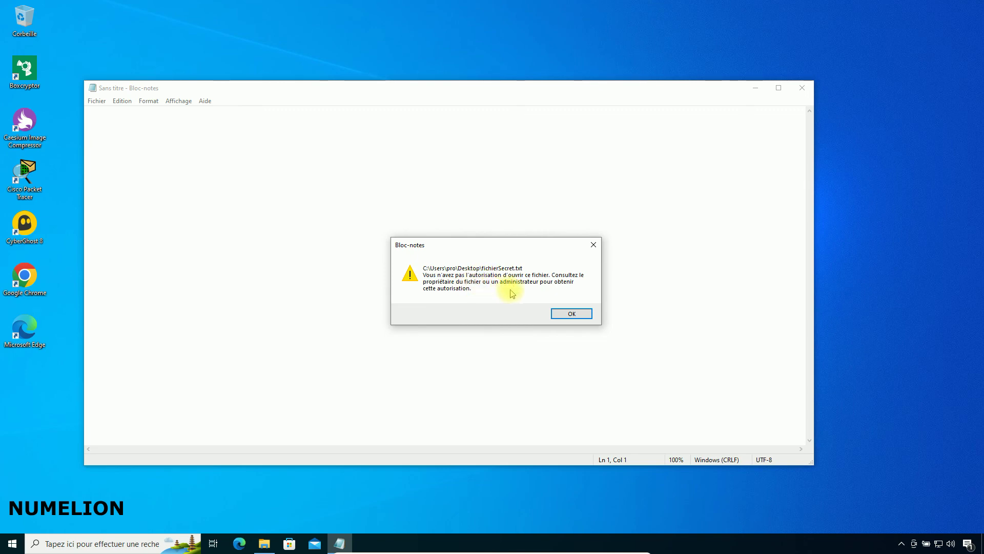
pyautogui.click(568, 320)
pyautogui.click(802, 87)
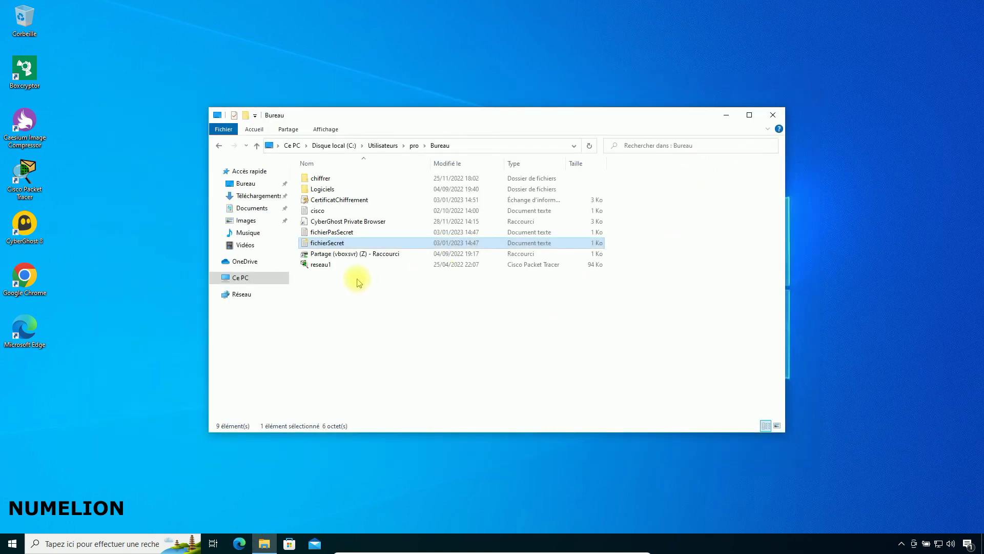